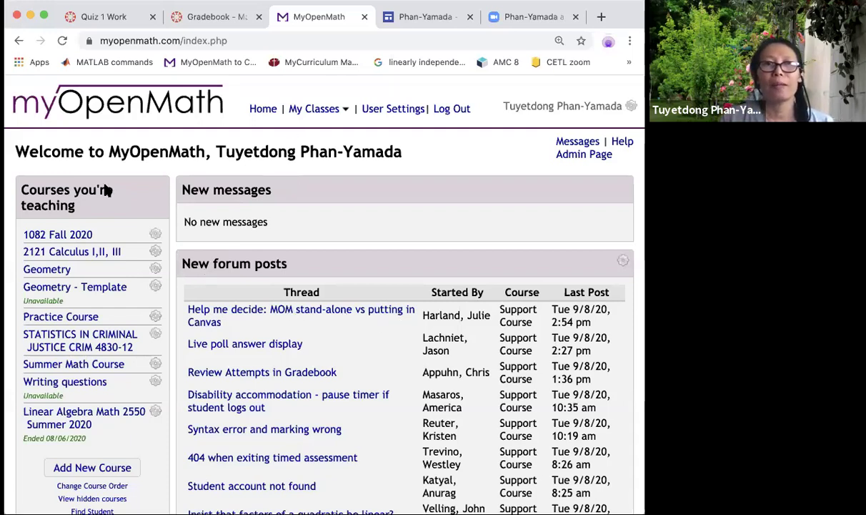
Step: Start a new MyOpenMath course copied from one of my own courses
click(111, 467)
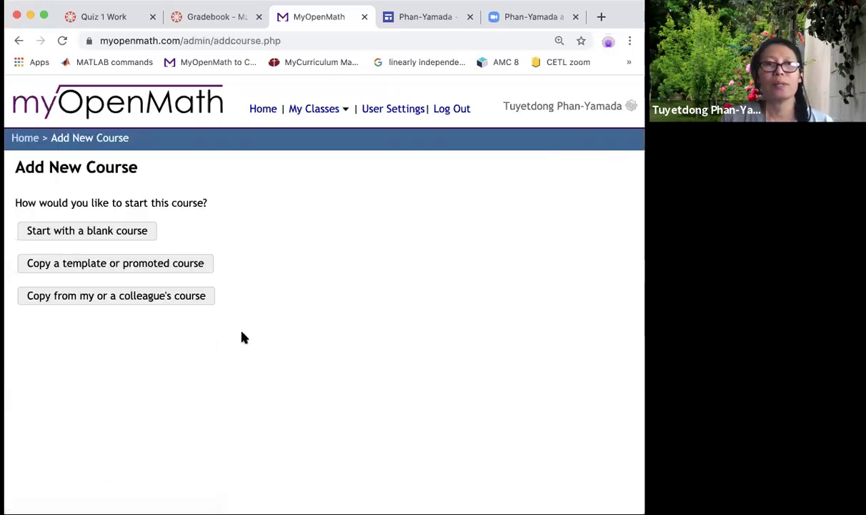
click(165, 299)
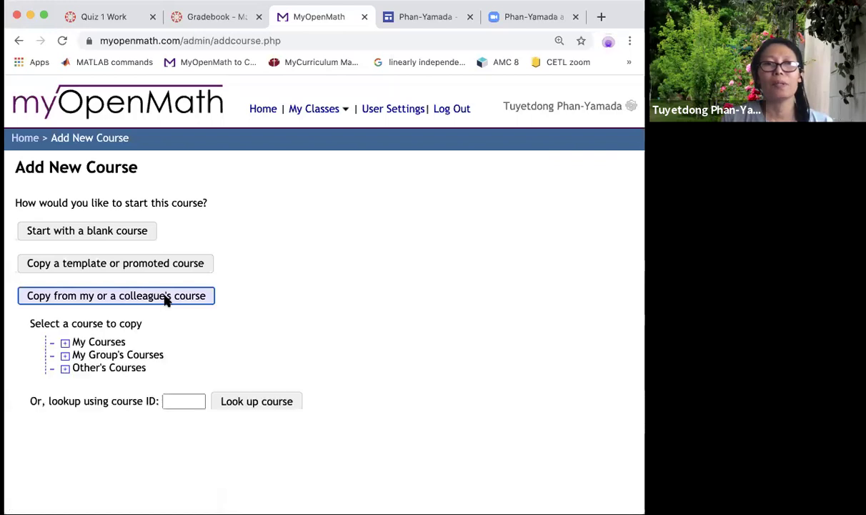
click(65, 342)
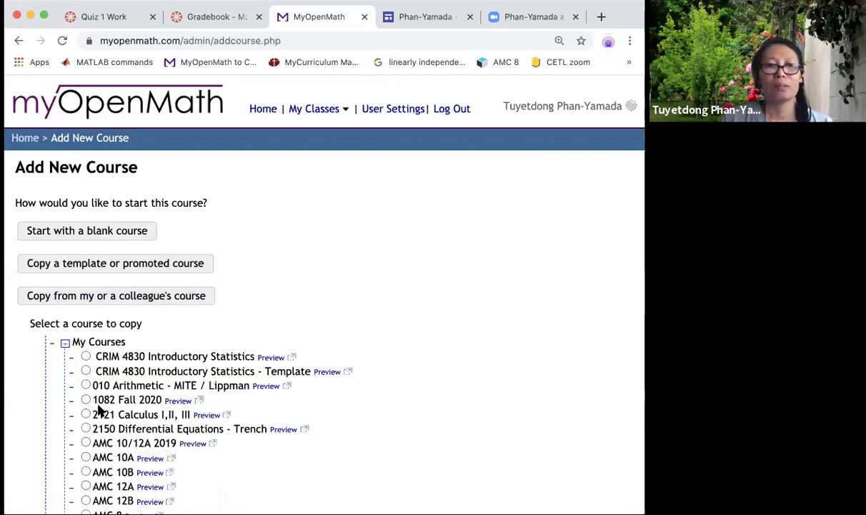
Step: Pick 2121 Calculus I,II, III as the source and continue to the course details
click(85, 413)
scroll(390, 408, down, 2)
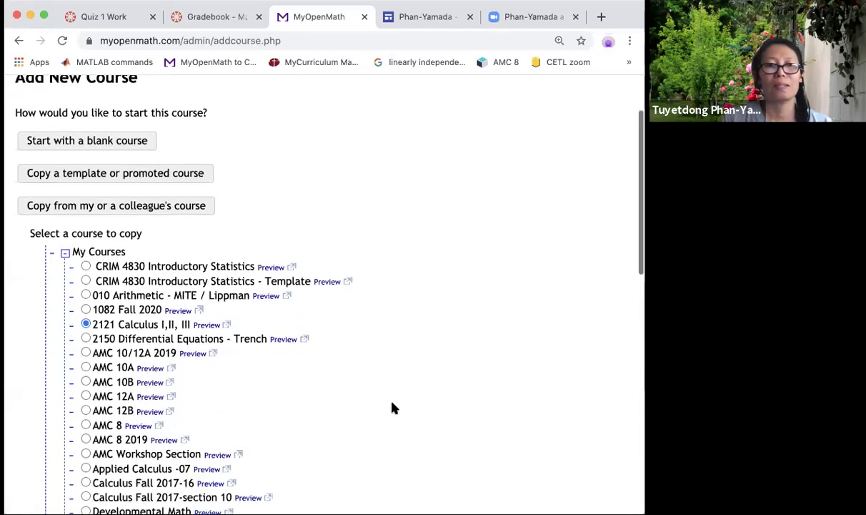
scroll(392, 407, down, 2)
scroll(391, 407, down, 3)
scroll(392, 408, down, 2)
scroll(391, 407, down, 2)
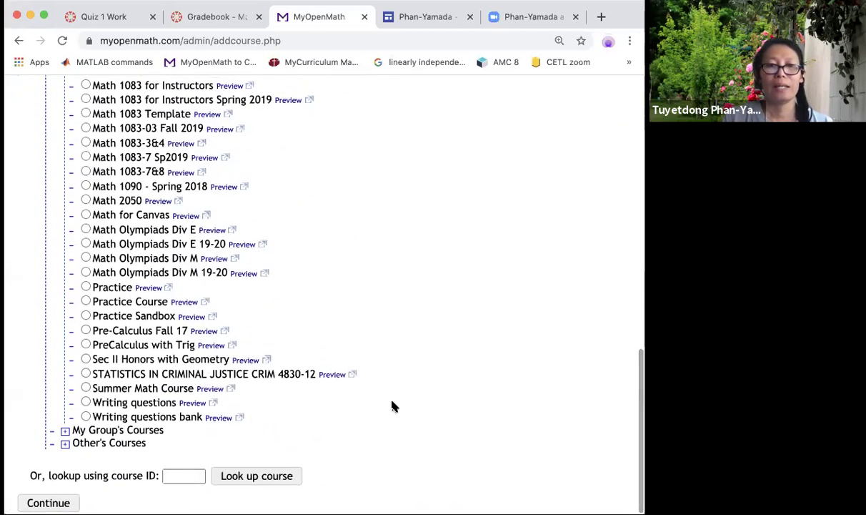
click(49, 503)
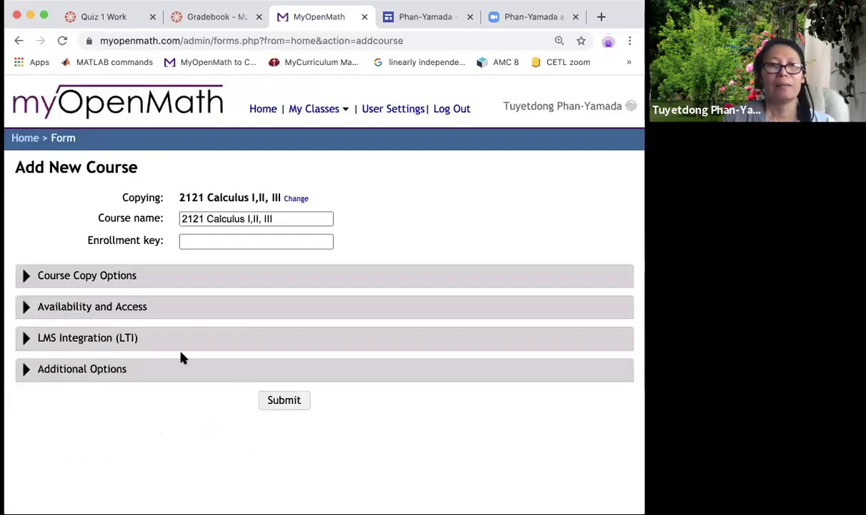
Step: Rename the course to 'CSULA Calculus I,II, III'
click(207, 218)
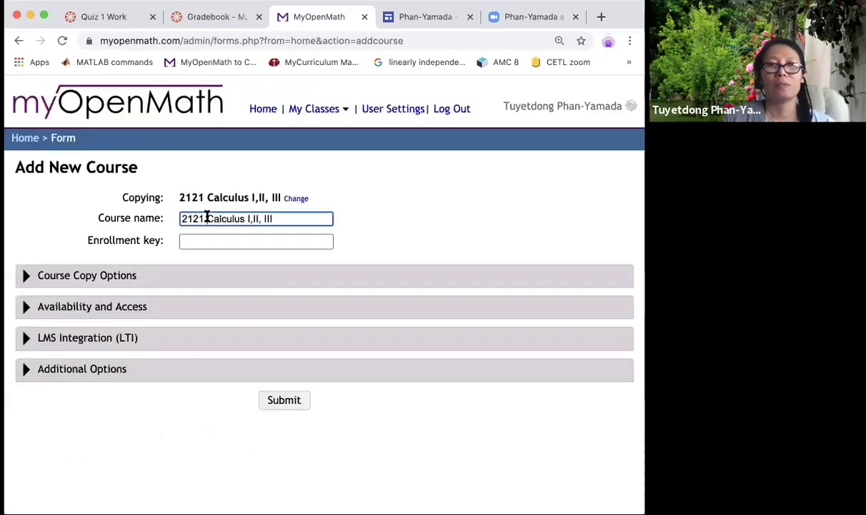
key(BackSpace)
key(BackSpace)
key(BackSpace)
key(BackSpace)
key(BackSpace)
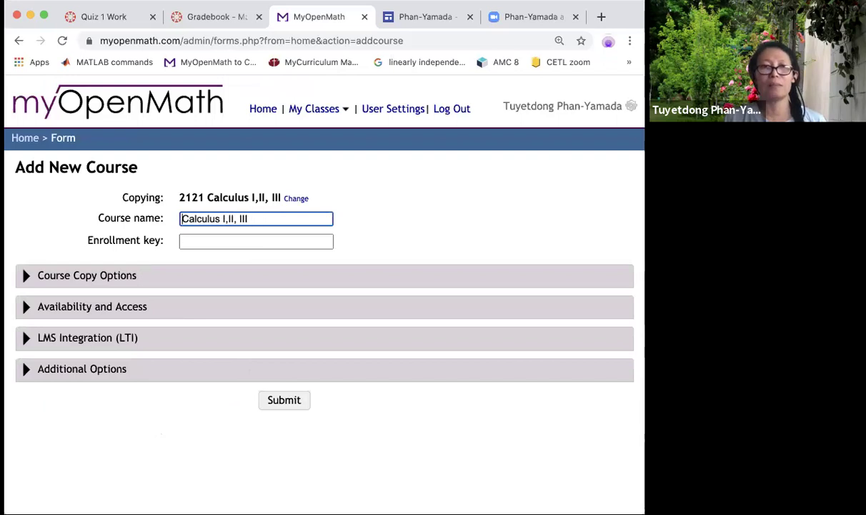
text(C)
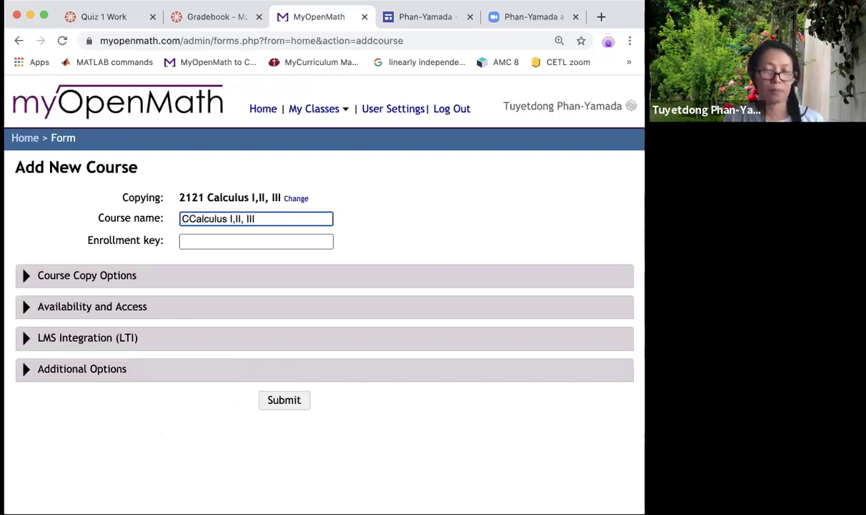
text(SU)
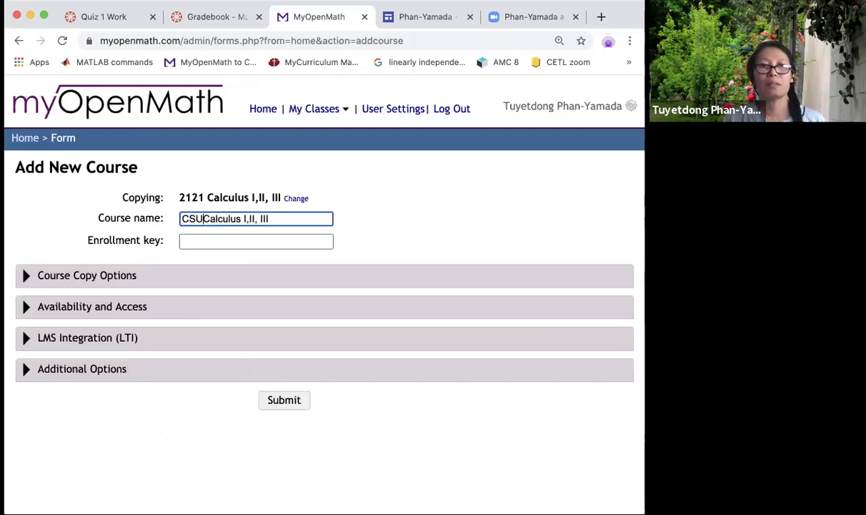
text(LA)
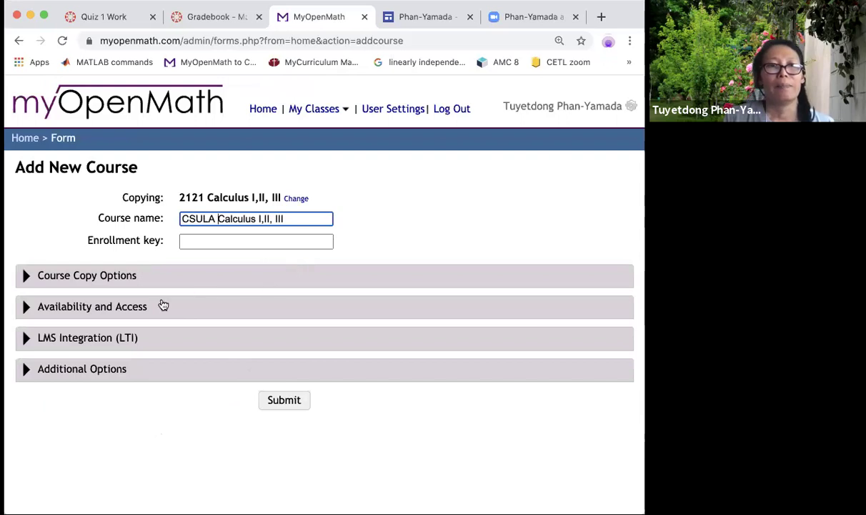
Step: Let the LMS set due dates and always copy from this original, then create the course
click(27, 307)
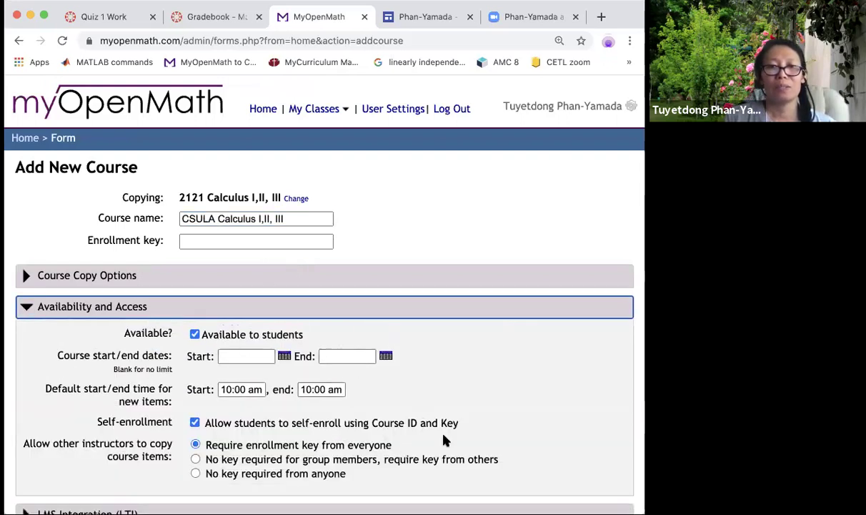
scroll(445, 440, down, 3)
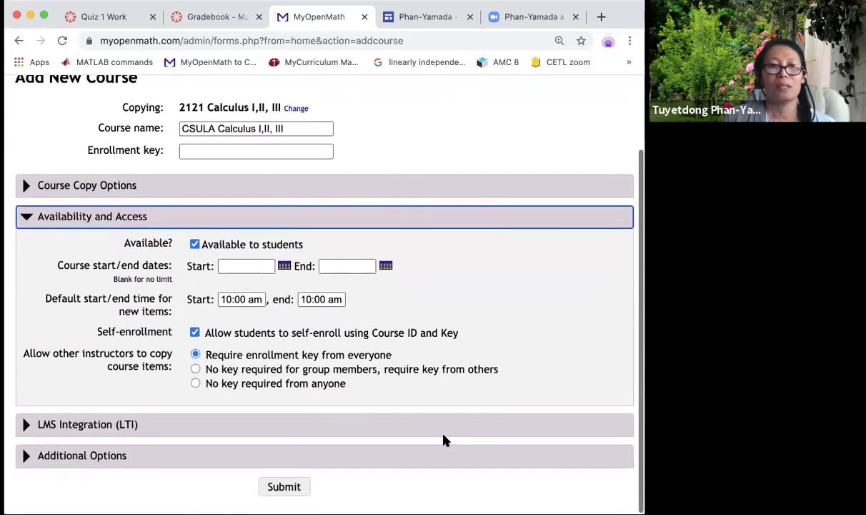
click(25, 427)
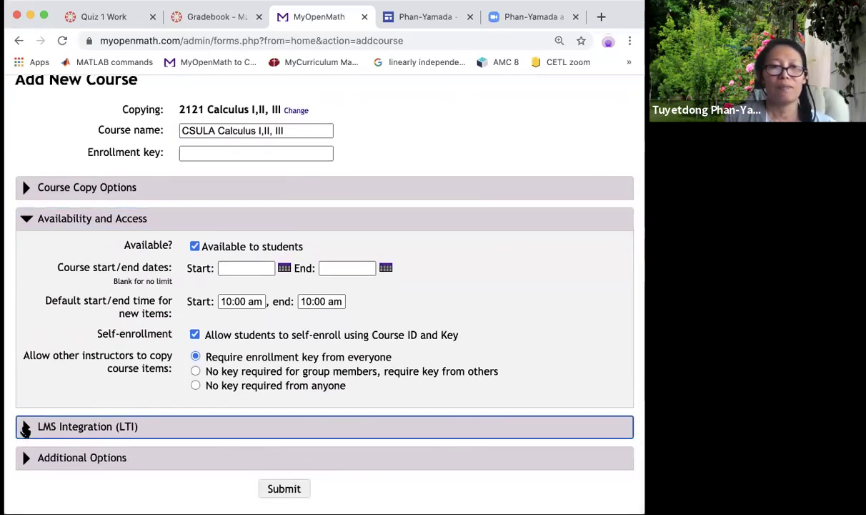
scroll(284, 441, down, 3)
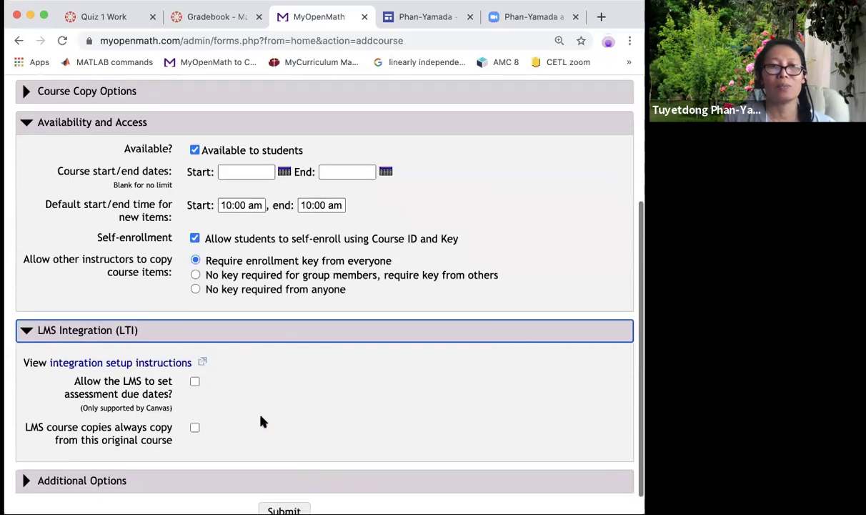
click(193, 383)
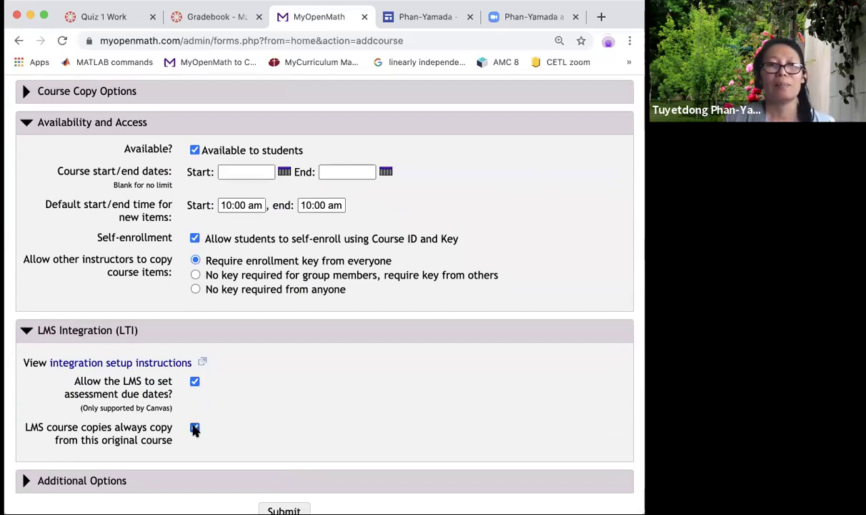
scroll(257, 431, down, 1)
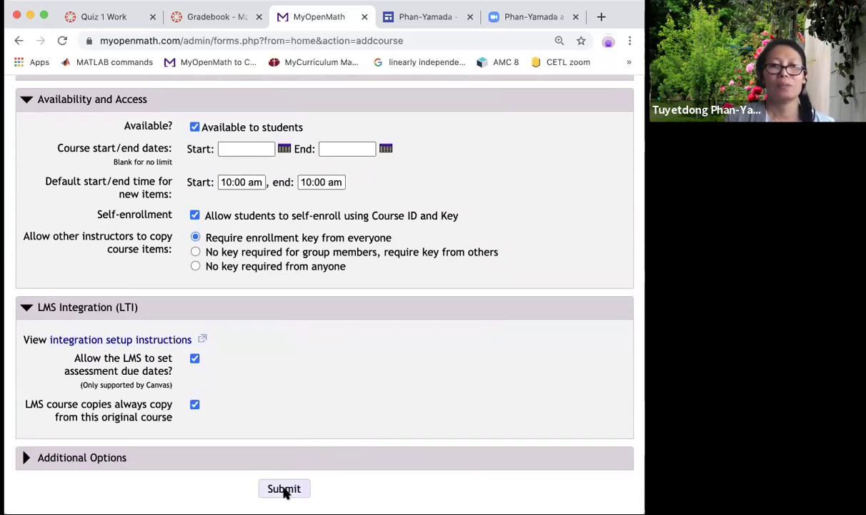
click(285, 490)
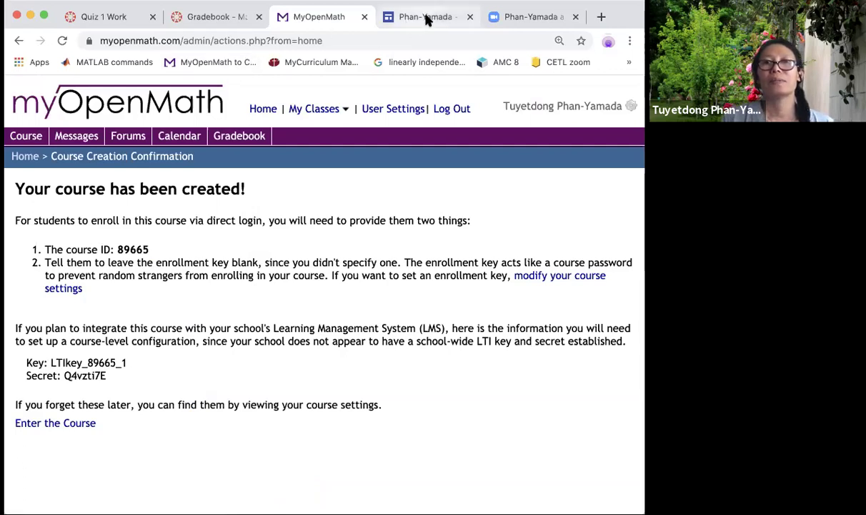
Step: Open canvas.calstatela.edu in a new browser tab
click(599, 17)
text(C)
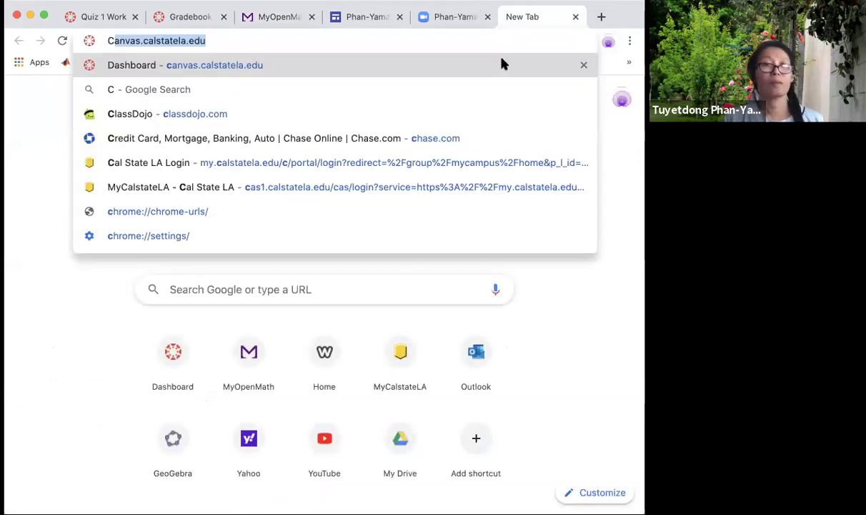
key(Right)
key(Return)
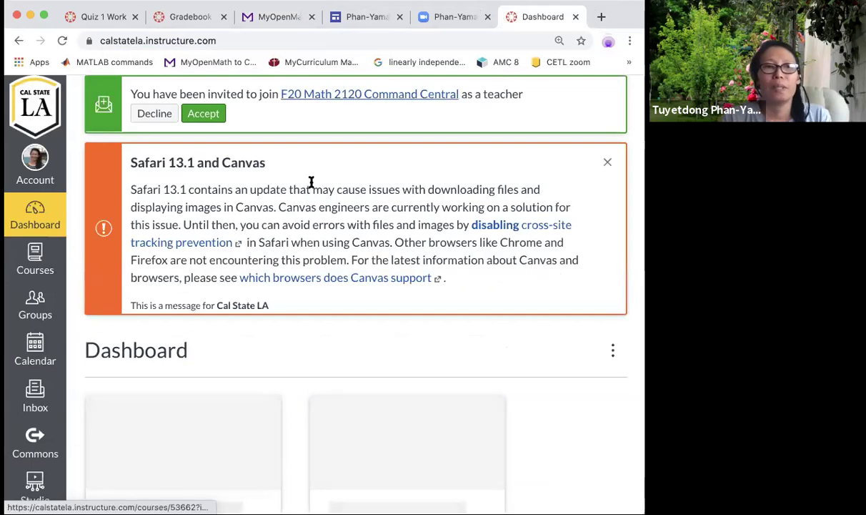
Step: Open the unpublished Math 1083 course from the Dashboard
scroll(193, 406, down, 10)
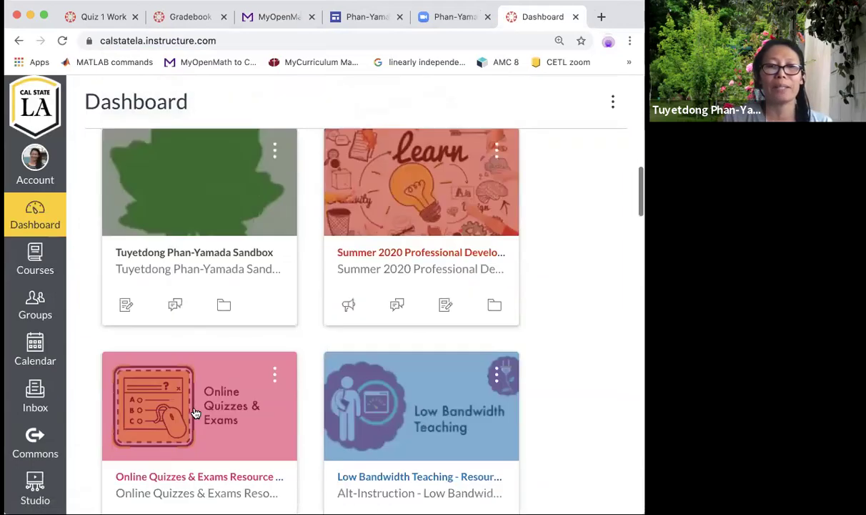
scroll(193, 412, down, 4)
scroll(193, 411, down, 5)
scroll(194, 412, down, 4)
scroll(196, 412, down, 3)
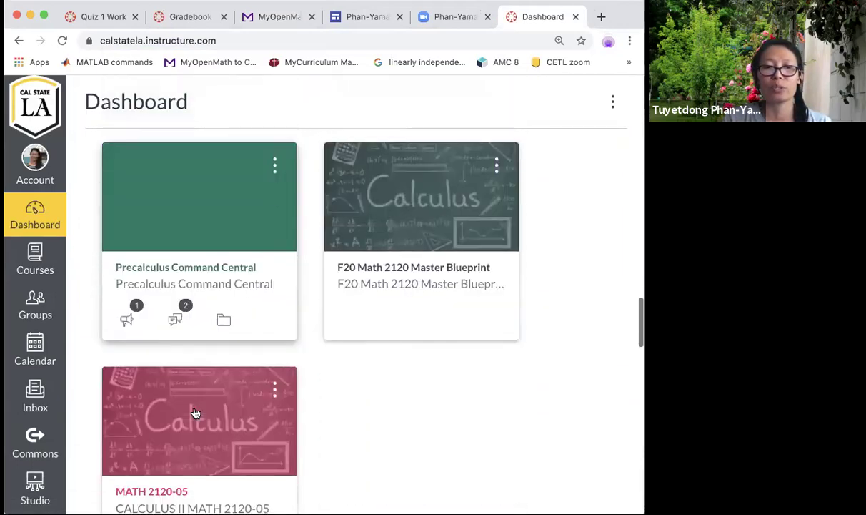
scroll(196, 413, down, 3)
scroll(195, 413, down, 2)
scroll(195, 413, down, 1)
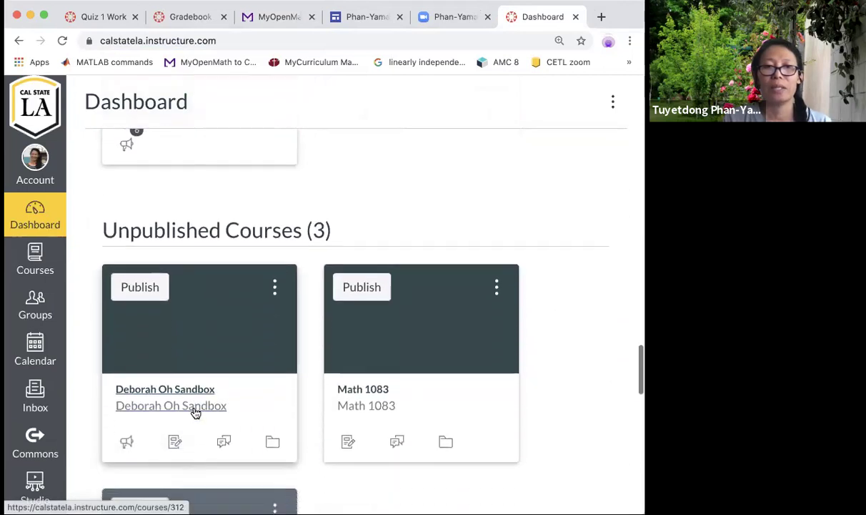
click(370, 393)
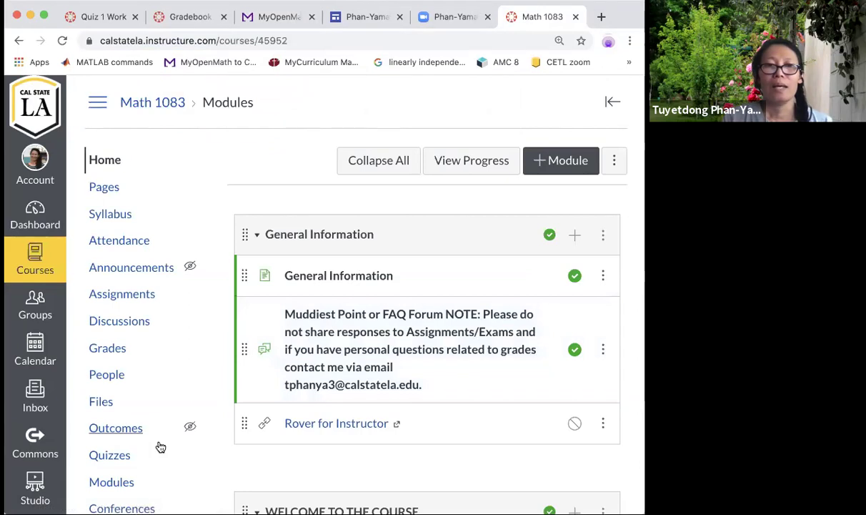
scroll(159, 445, down, 2)
scroll(158, 444, down, 3)
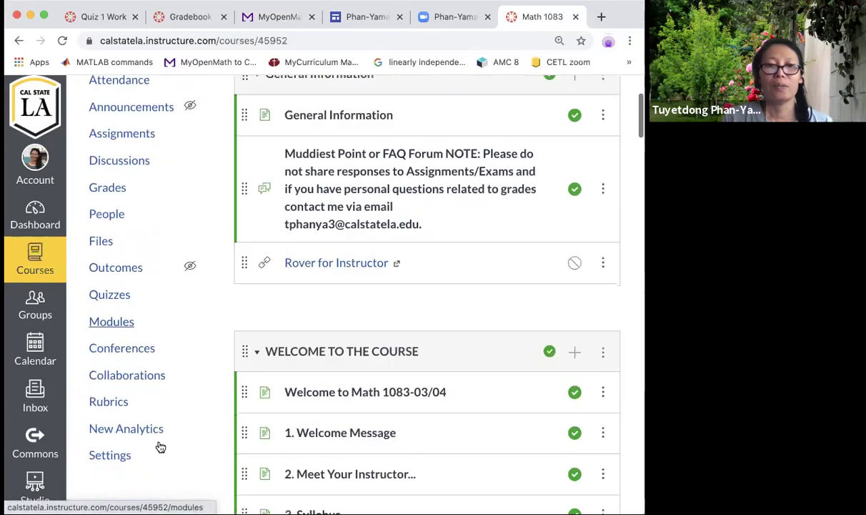
Step: In Math 1083's Settings Apps list, choose MyOpenMath and begin adding it
click(112, 455)
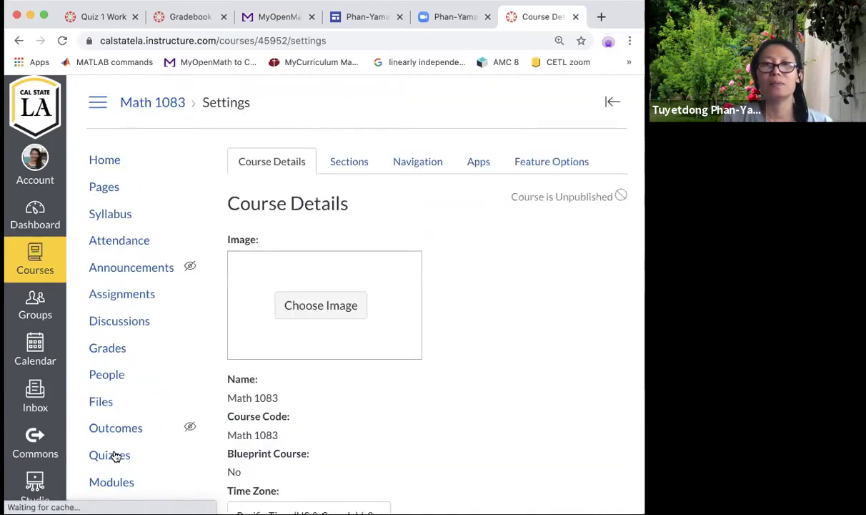
click(479, 163)
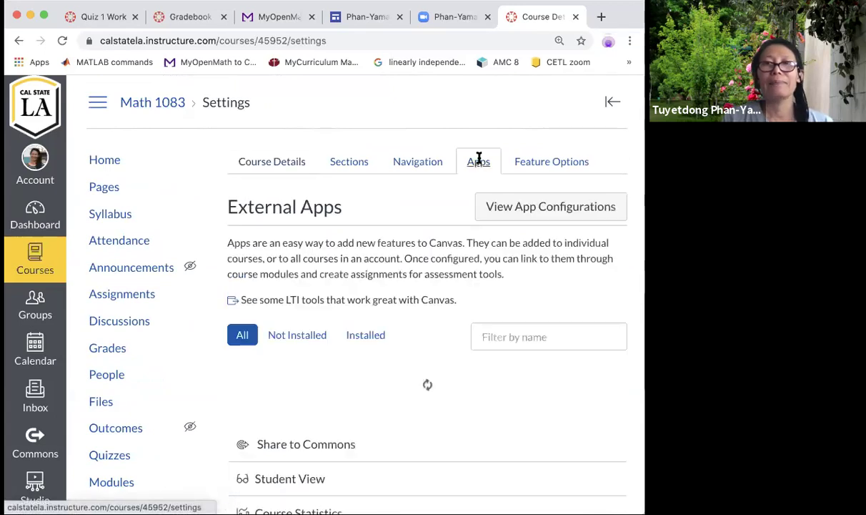
scroll(431, 390, down, 1)
scroll(432, 389, down, 3)
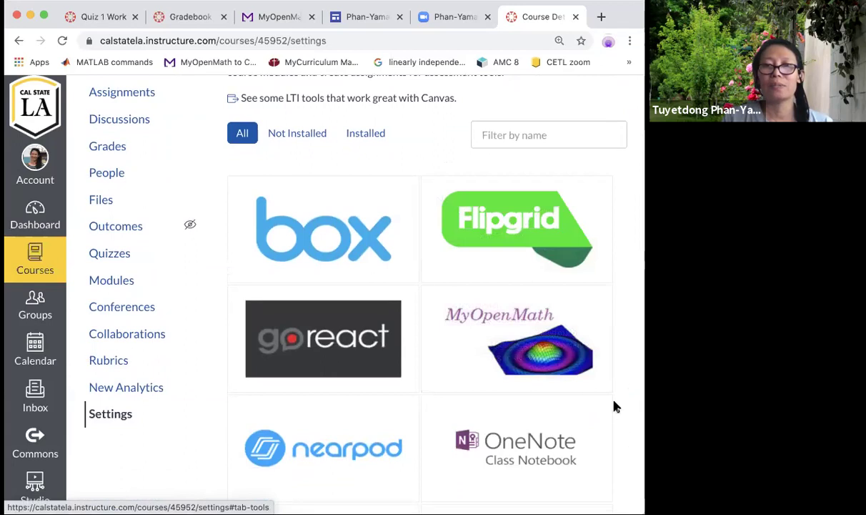
click(565, 350)
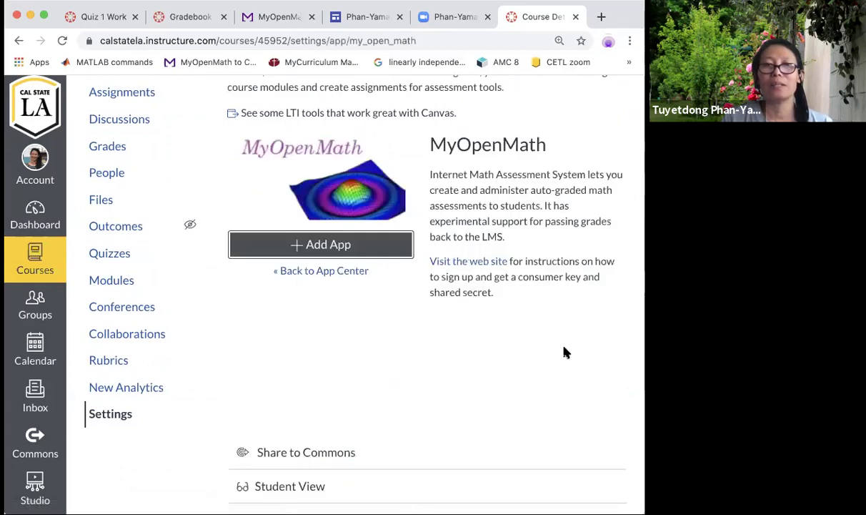
click(349, 245)
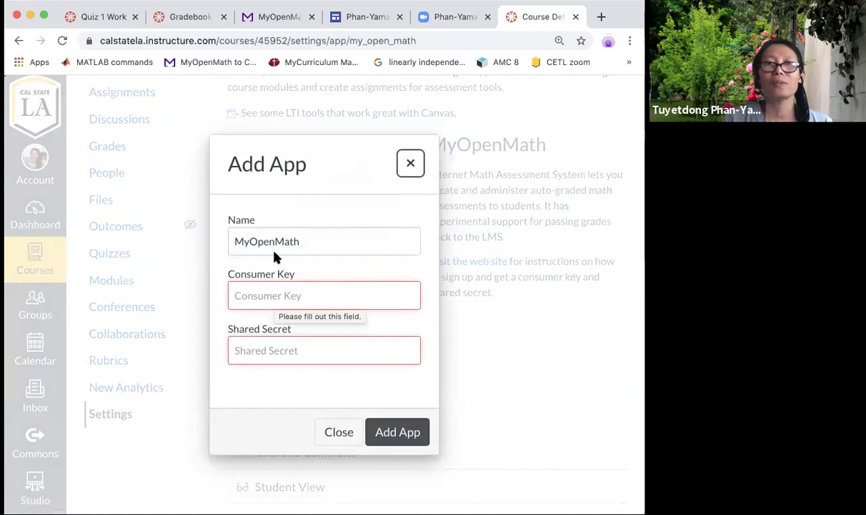
Step: Copy the LTI key from MyOpenMath into Canvas's Consumer Key field
click(269, 16)
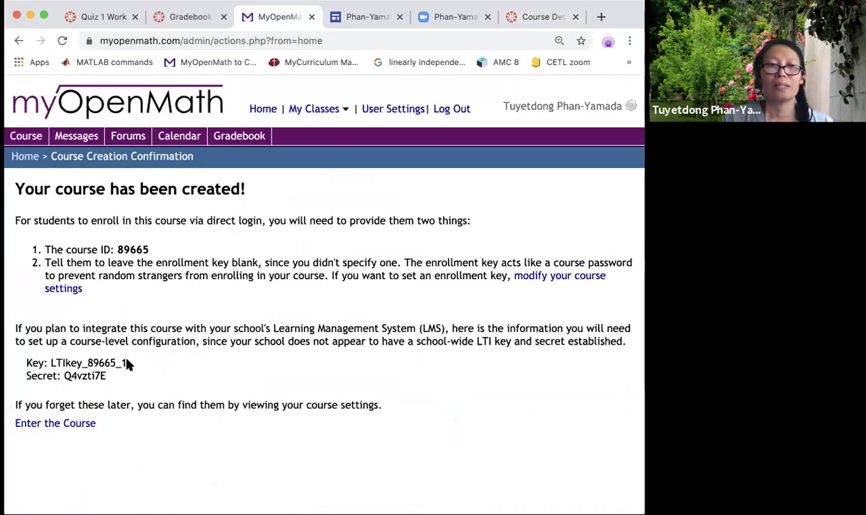
drag(126, 363, 47, 359)
key(ctrl+c)
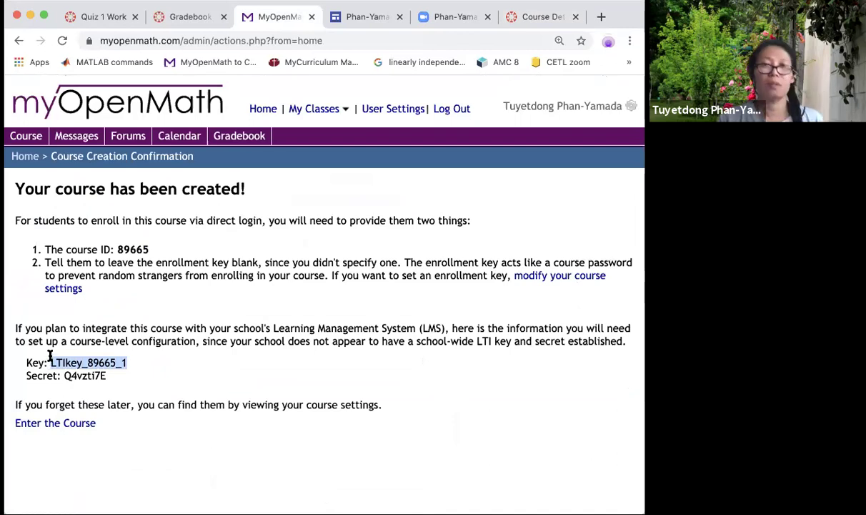
click(531, 16)
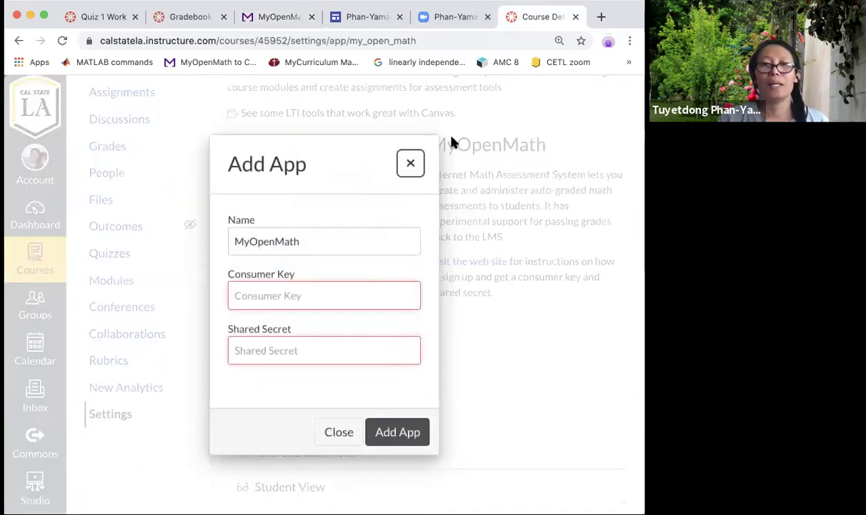
click(310, 292)
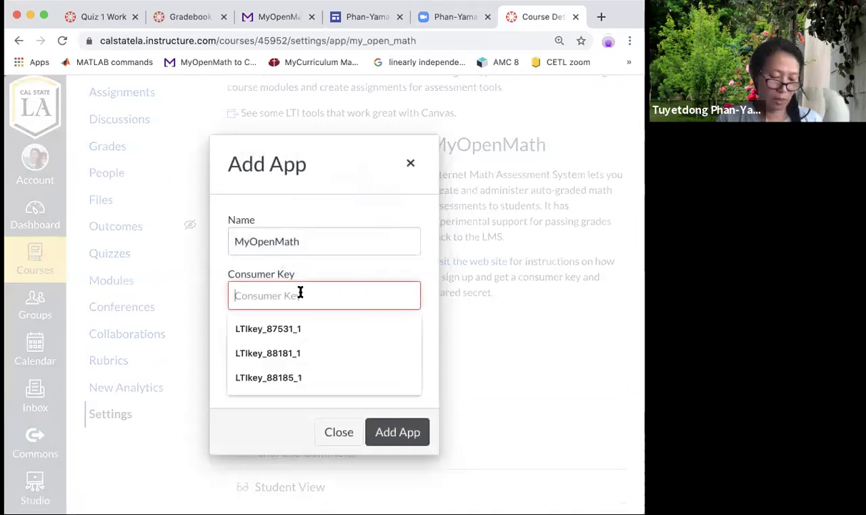
key(ctrl+v)
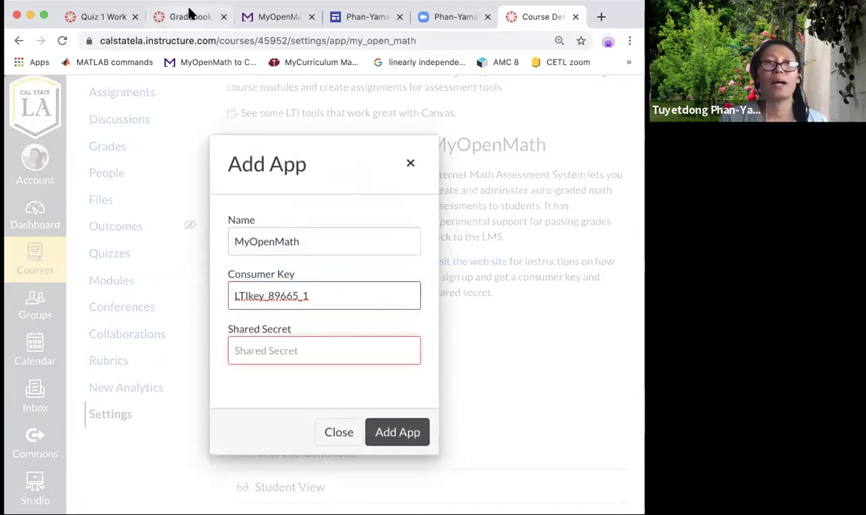
Step: Copy the shared secret from MyOpenMath into the Shared Secret field and add the app
click(192, 17)
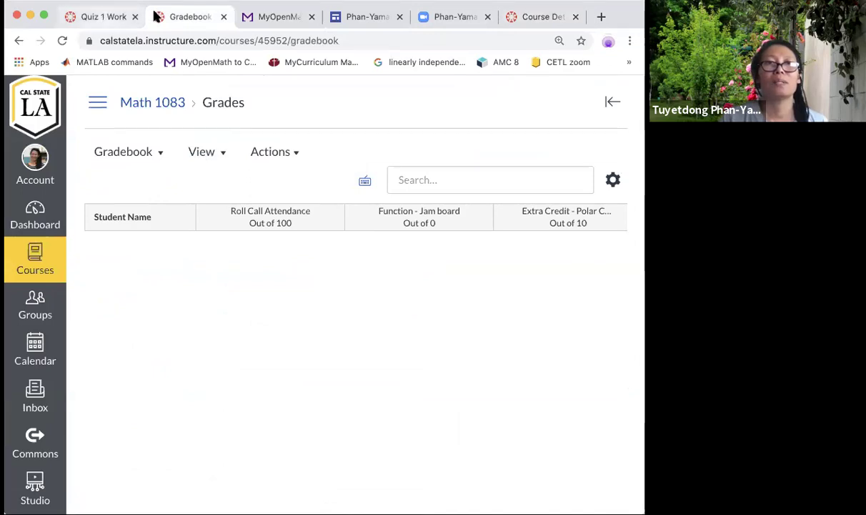
click(263, 18)
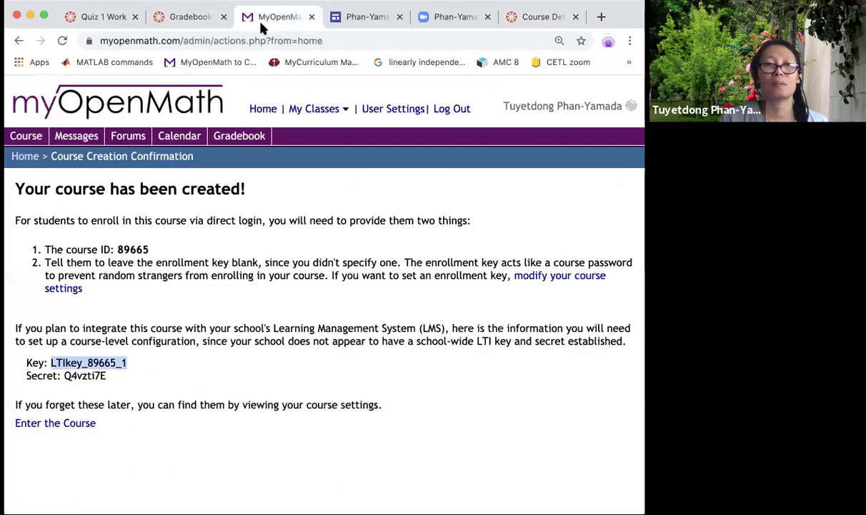
click(106, 379)
drag(105, 379, 63, 374)
key(super+c)
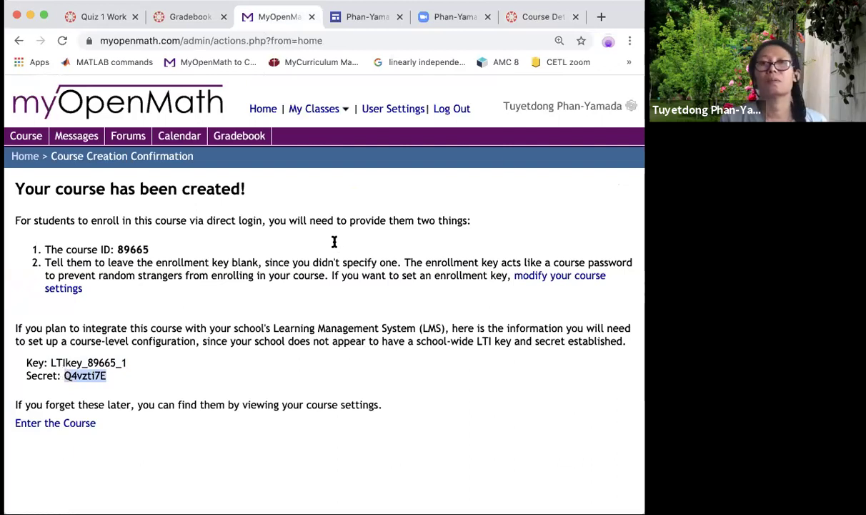
click(543, 17)
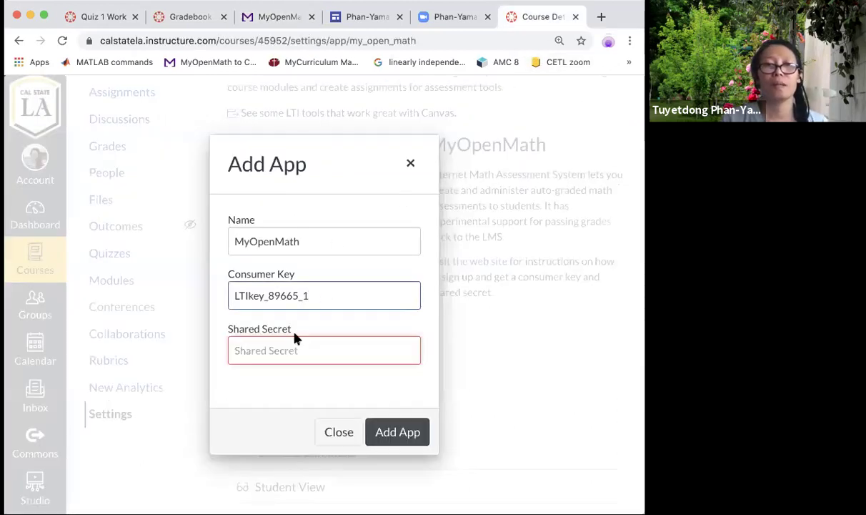
click(263, 350)
key(super+v)
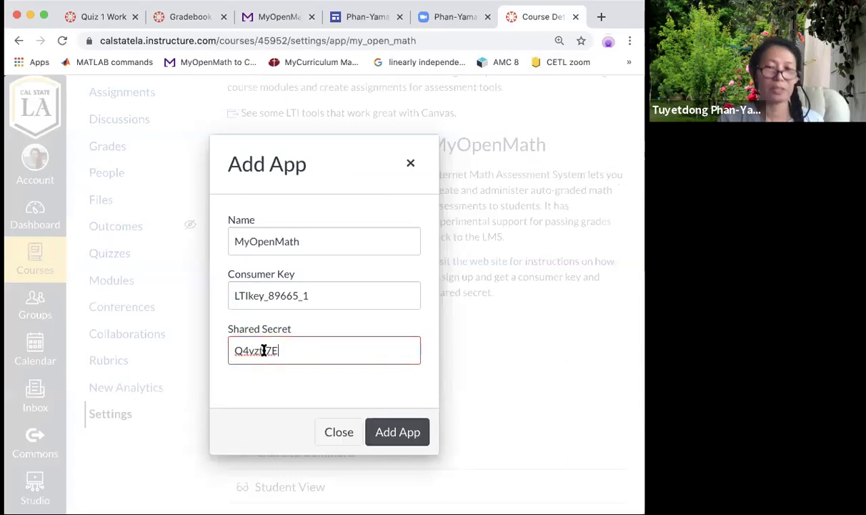
click(398, 432)
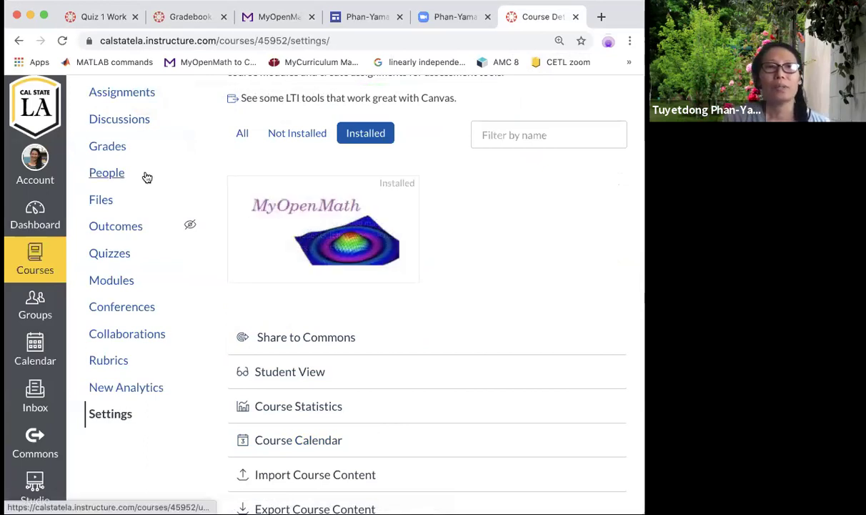
Step: Go to Math 1083's Modules page and scroll down to the QUIZ module
click(112, 281)
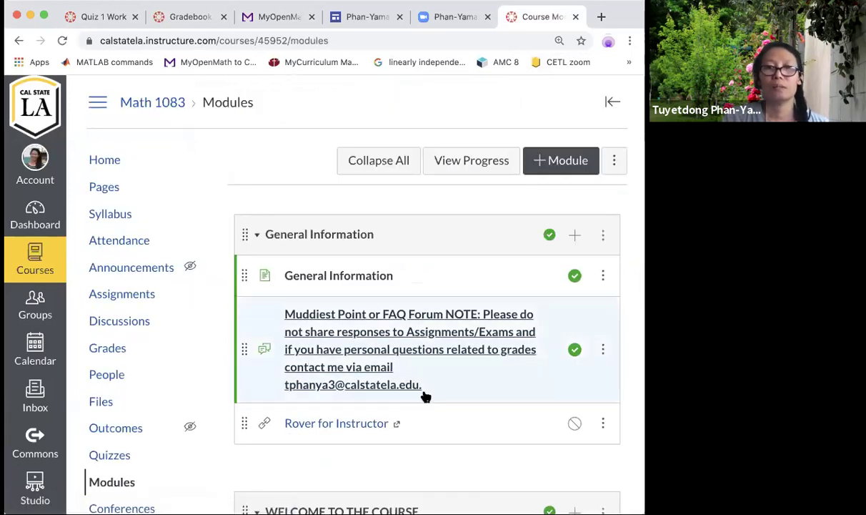
scroll(423, 395, down, 3)
scroll(423, 395, down, 1)
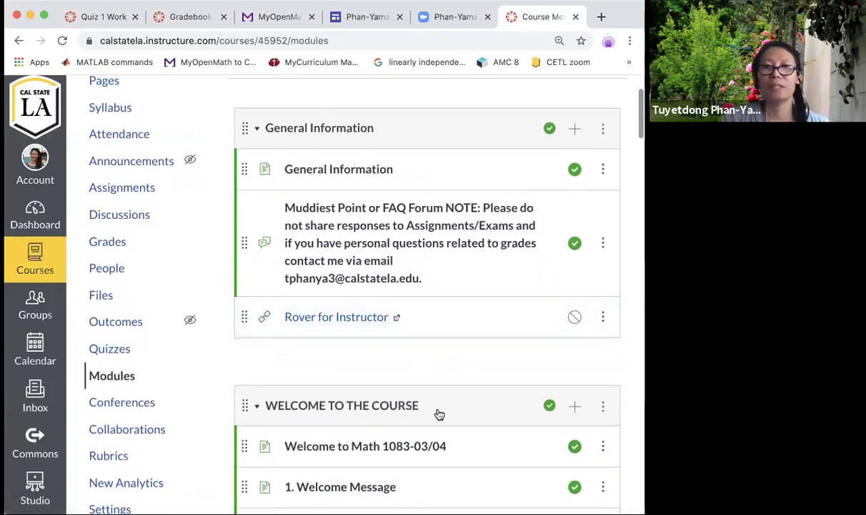
scroll(439, 415, down, 1)
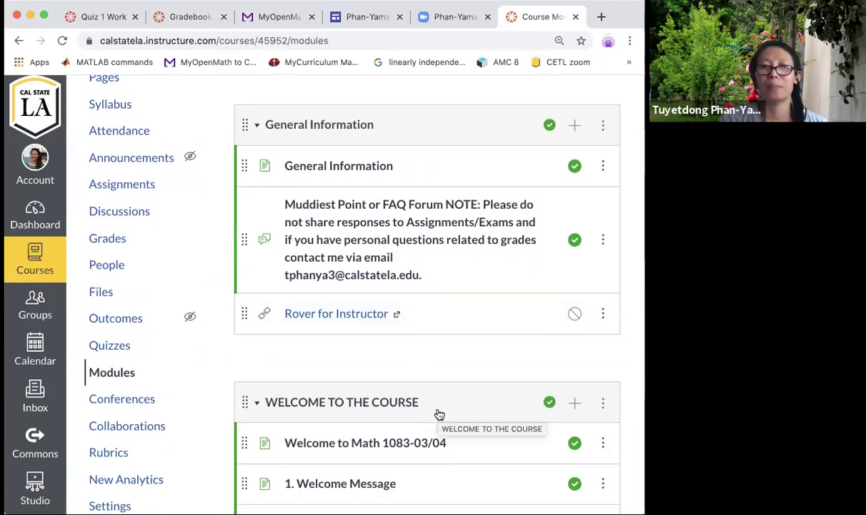
scroll(439, 415, down, 3)
scroll(440, 415, down, 3)
scroll(438, 413, down, 3)
scroll(437, 412, down, 1)
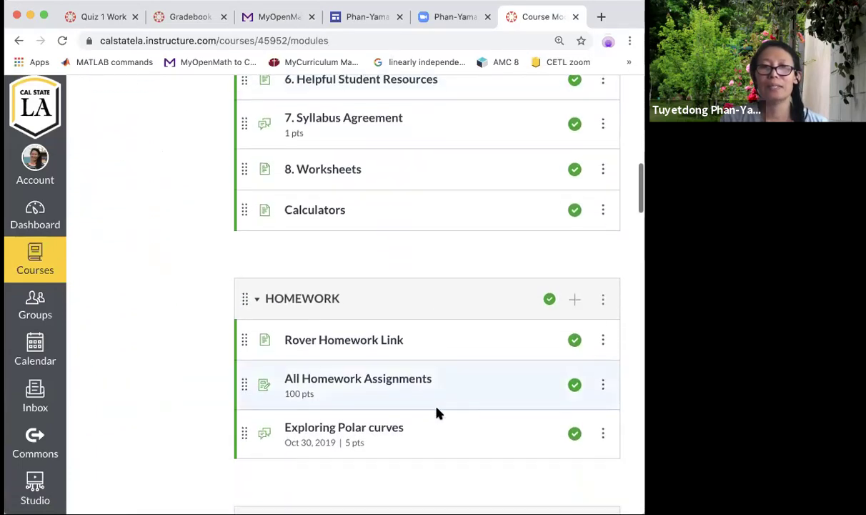
scroll(436, 412, down, 1)
scroll(436, 411, down, 3)
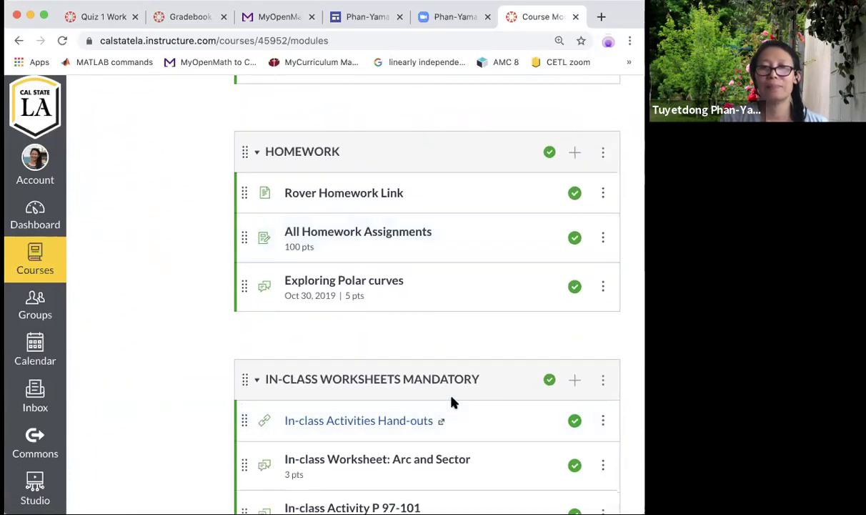
scroll(471, 397, down, 3)
scroll(471, 397, down, 4)
scroll(471, 396, down, 1)
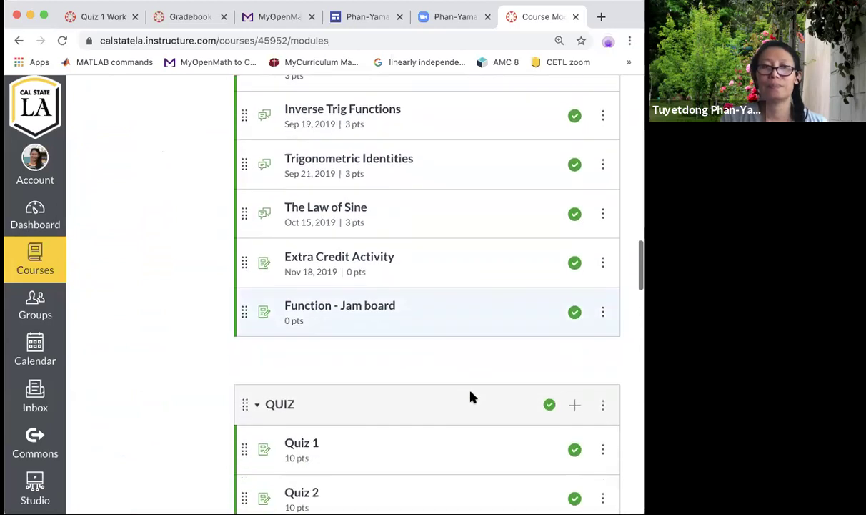
scroll(471, 397, down, 1)
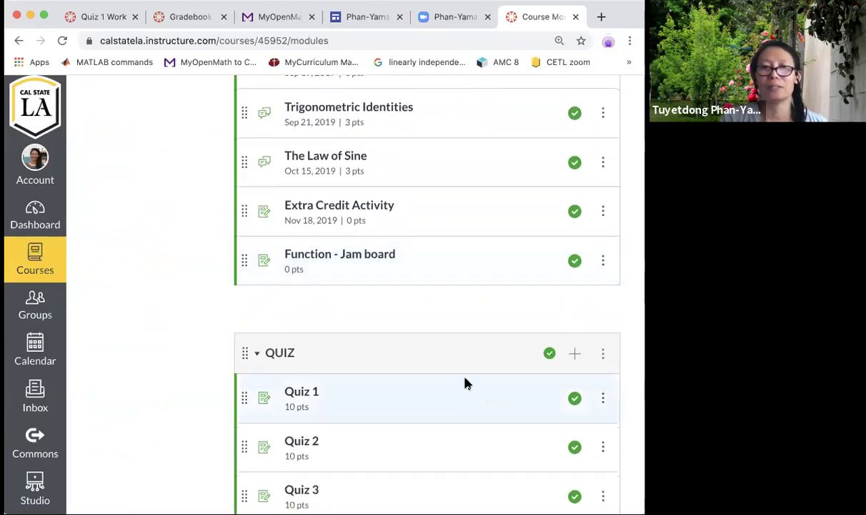
scroll(510, 367, down, 1)
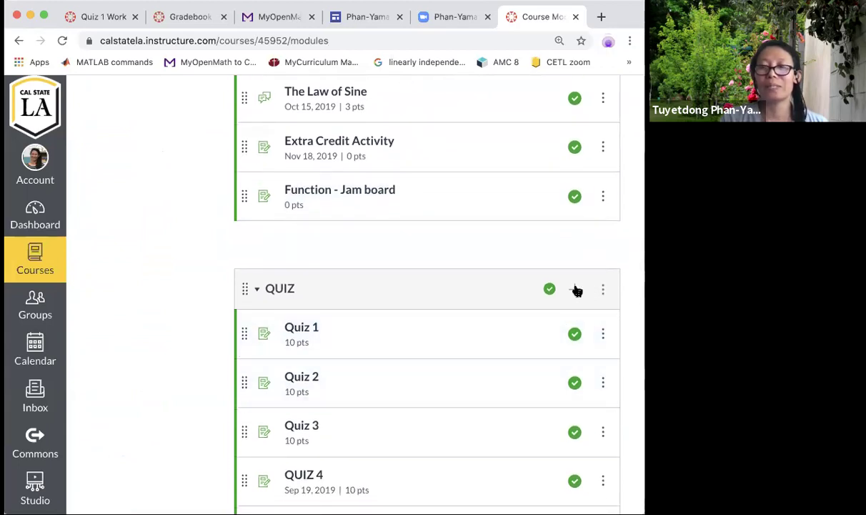
Step: Create a [ New Assignment ] item titled 'Integration Review' in the QUIZ module
click(577, 290)
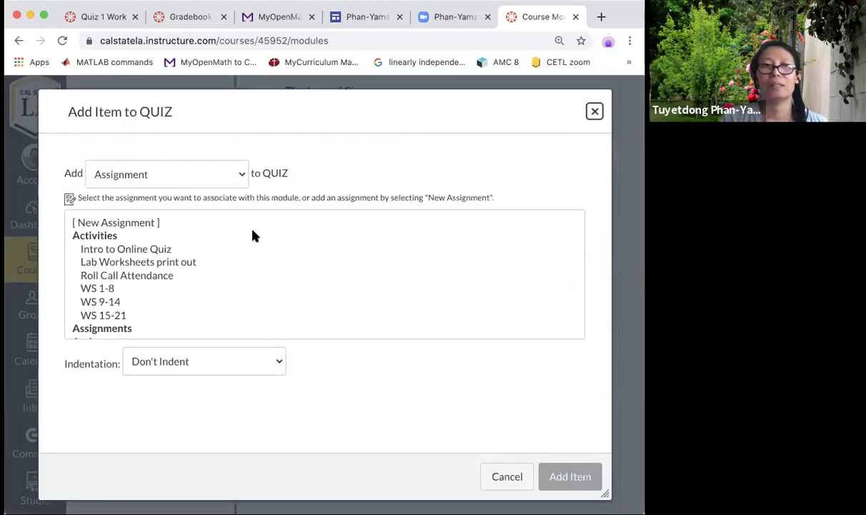
click(141, 223)
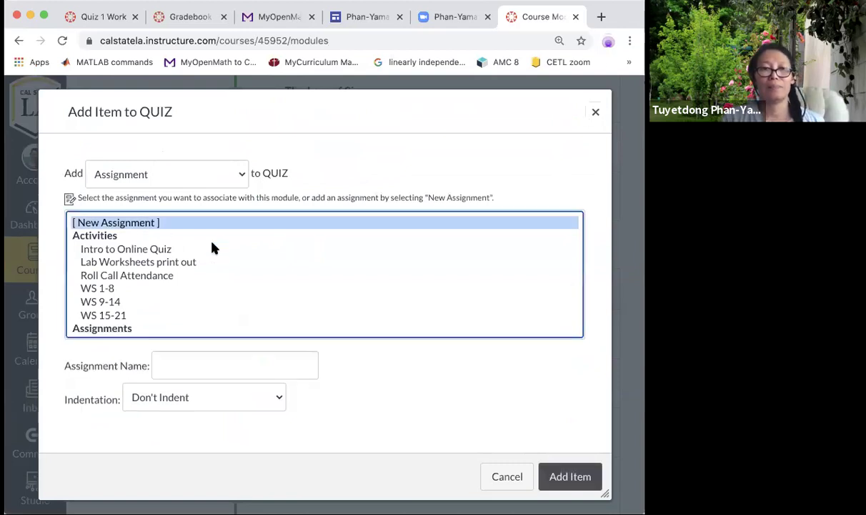
click(192, 356)
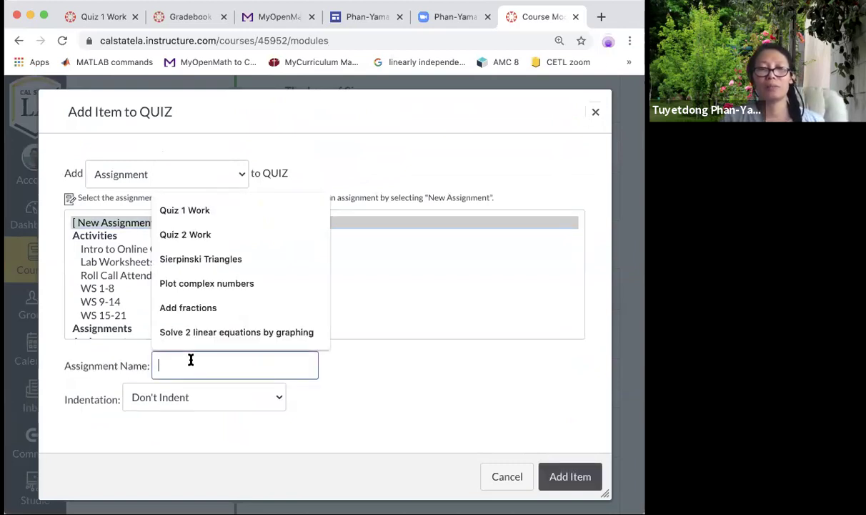
text(Integ)
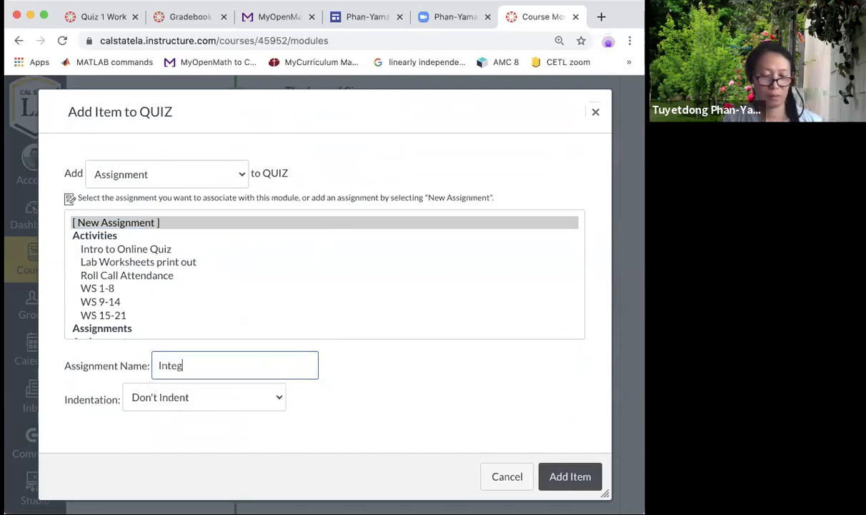
text(ration Review)
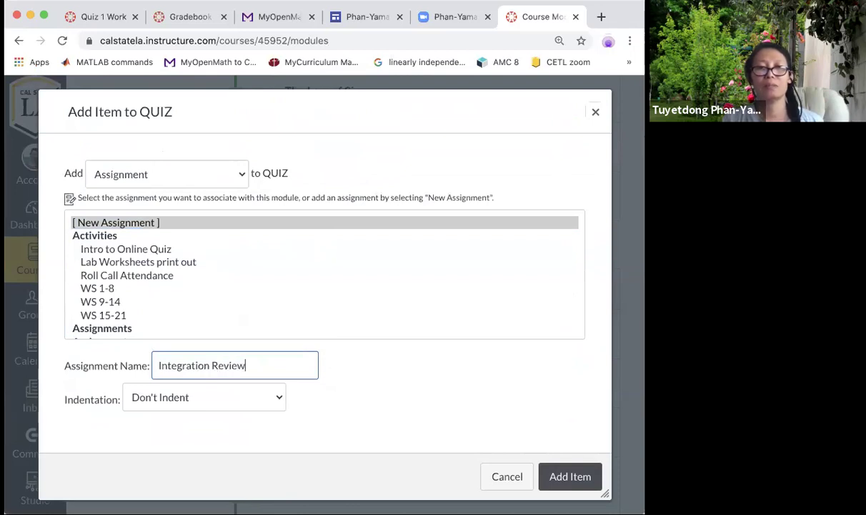
click(562, 475)
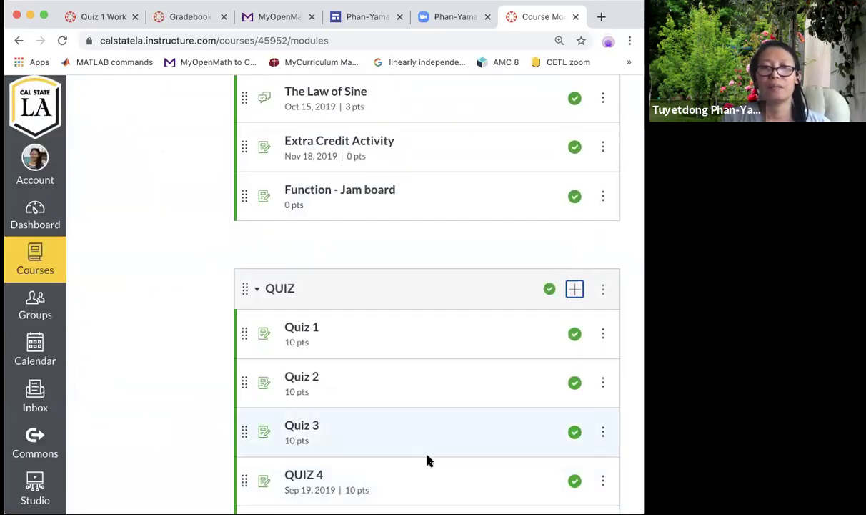
Step: Open the Integration Review assignment in edit mode
scroll(427, 458, down, 2)
scroll(428, 458, down, 3)
scroll(428, 459, down, 1)
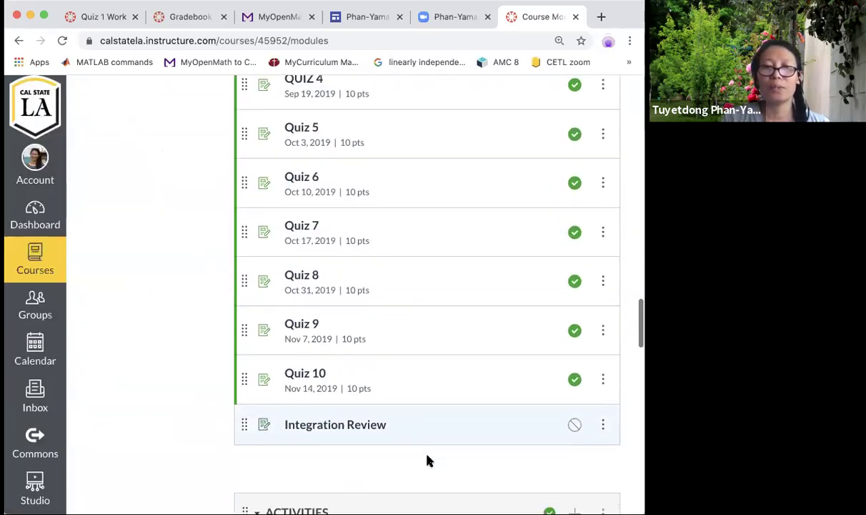
click(354, 427)
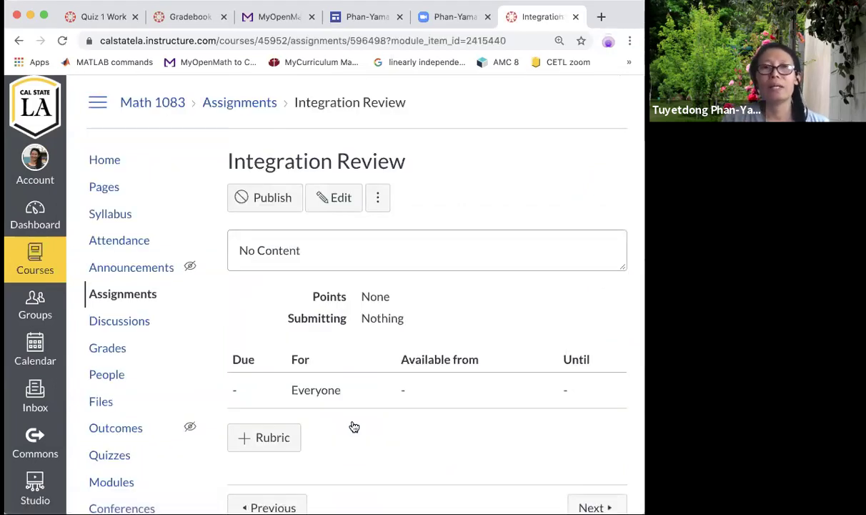
click(339, 199)
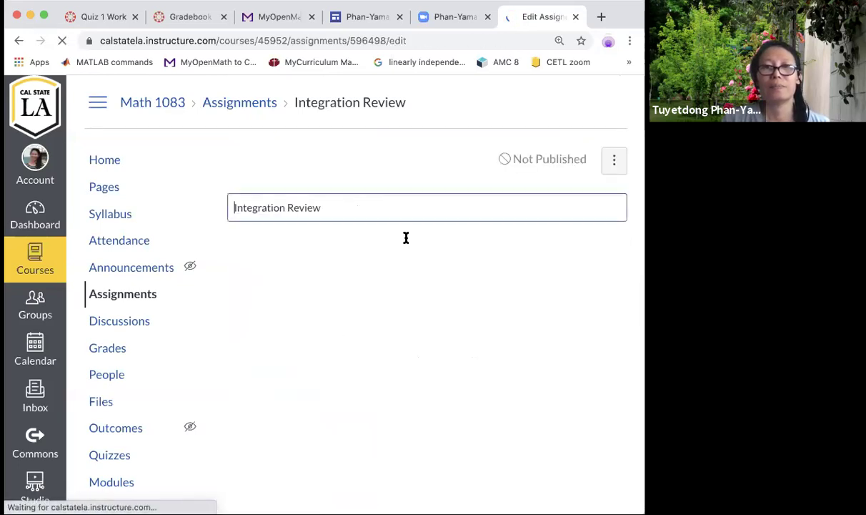
Step: Give the assignment 10 points and keep it in the Assignments group
scroll(466, 381, down, 4)
scroll(466, 381, down, 1)
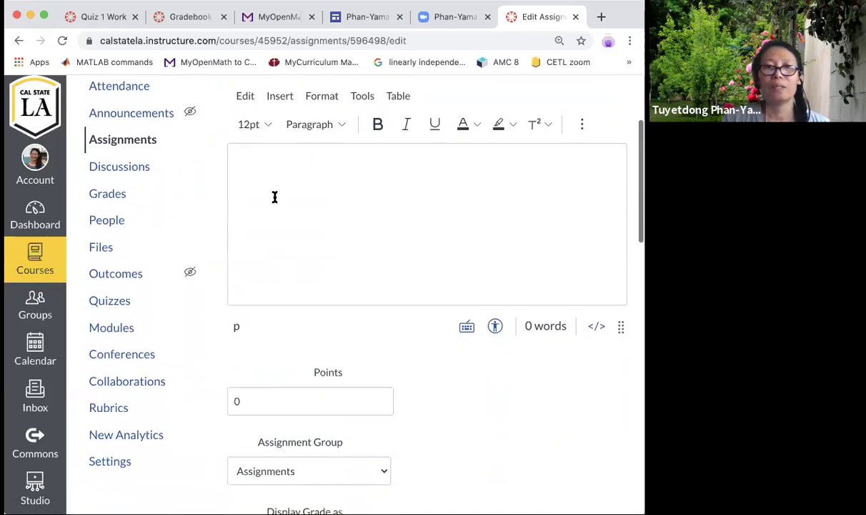
click(236, 399)
text(10)
scroll(429, 412, down, 1)
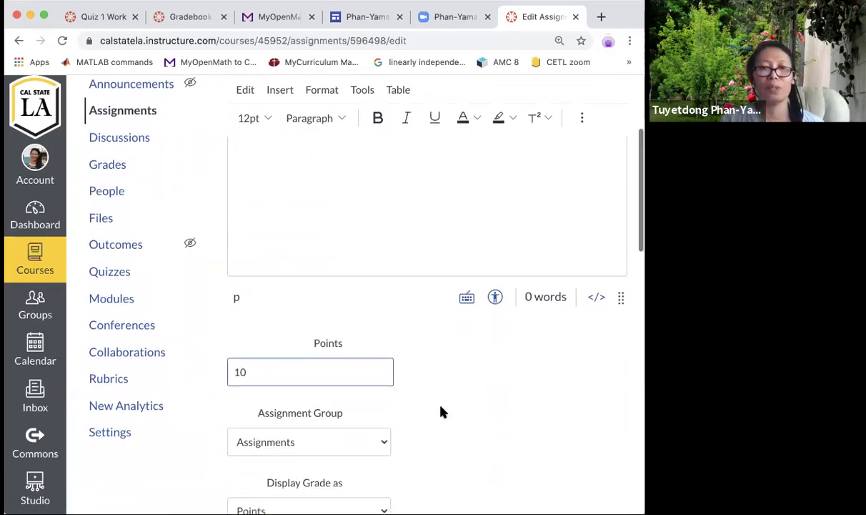
scroll(442, 412, down, 3)
click(385, 355)
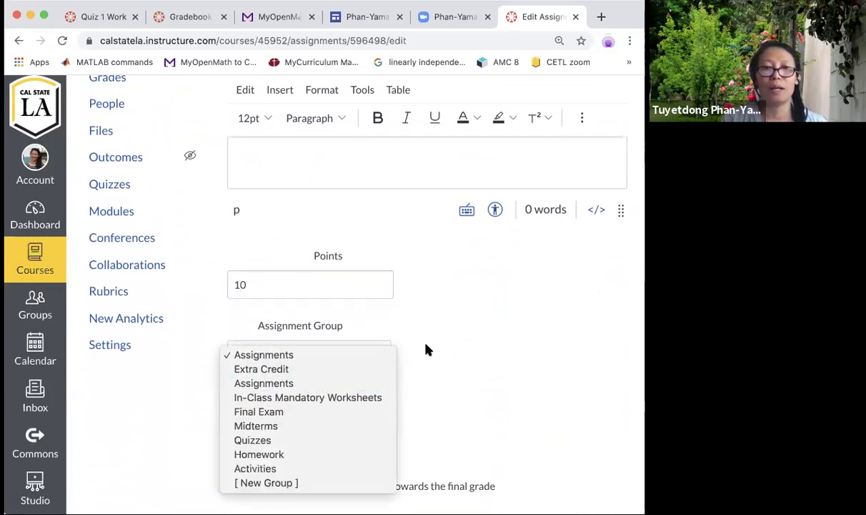
click(490, 345)
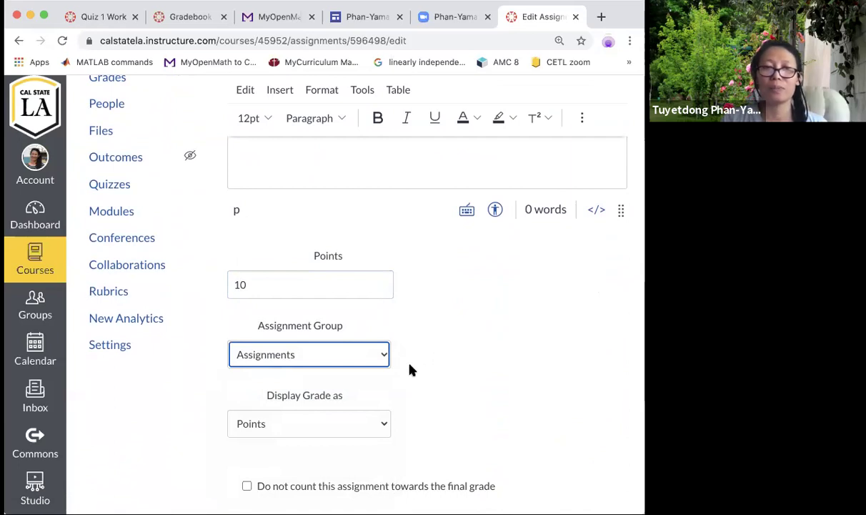
scroll(411, 370, down, 3)
scroll(392, 351, down, 2)
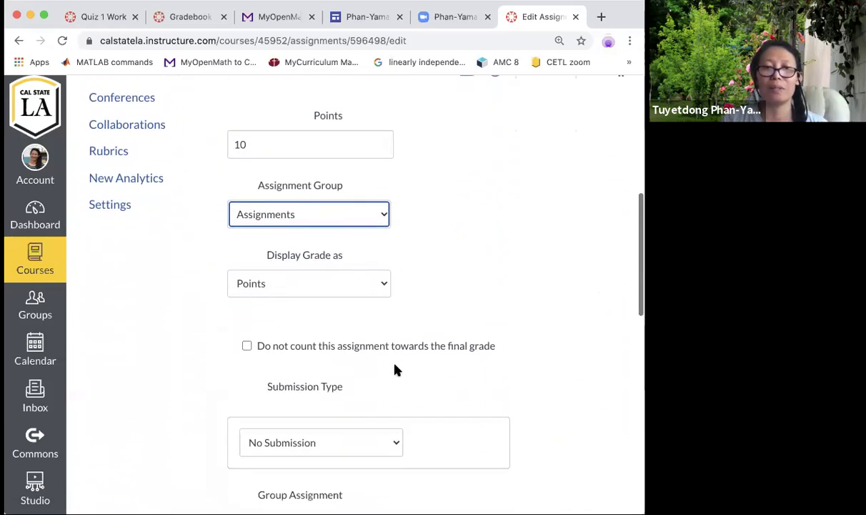
scroll(396, 369, down, 3)
Step: Set the submission type to External Tool and pick MyOpenMath from the tool list
click(397, 356)
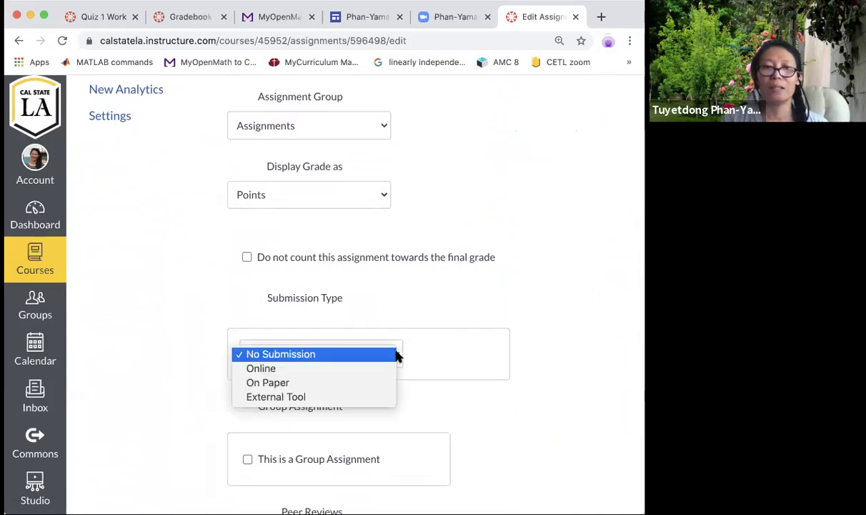
click(350, 396)
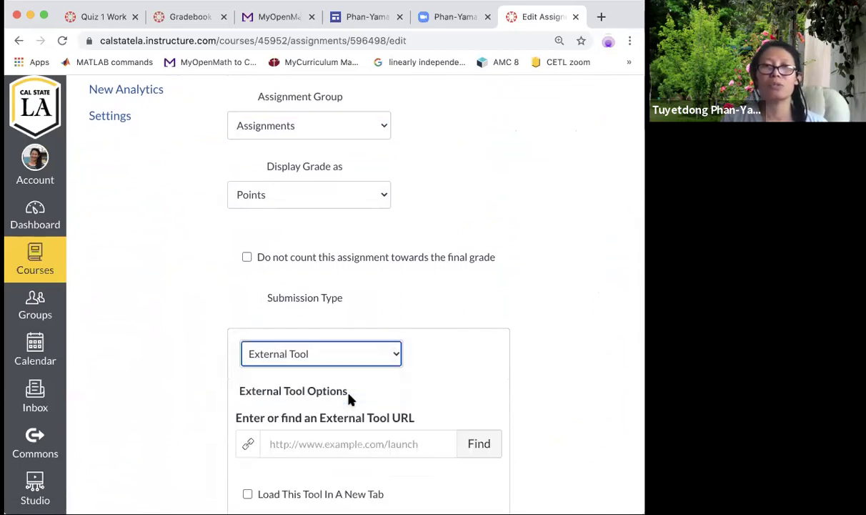
scroll(449, 398, down, 1)
scroll(462, 403, down, 2)
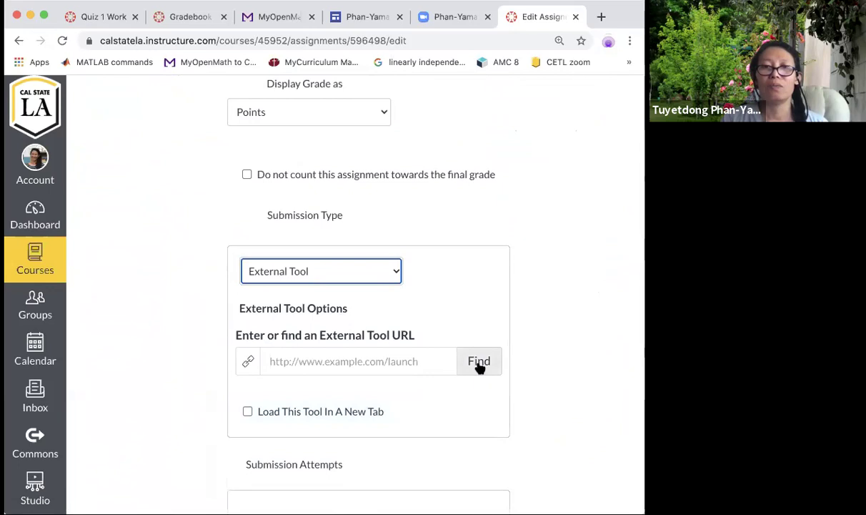
click(477, 364)
scroll(378, 352, down, 5)
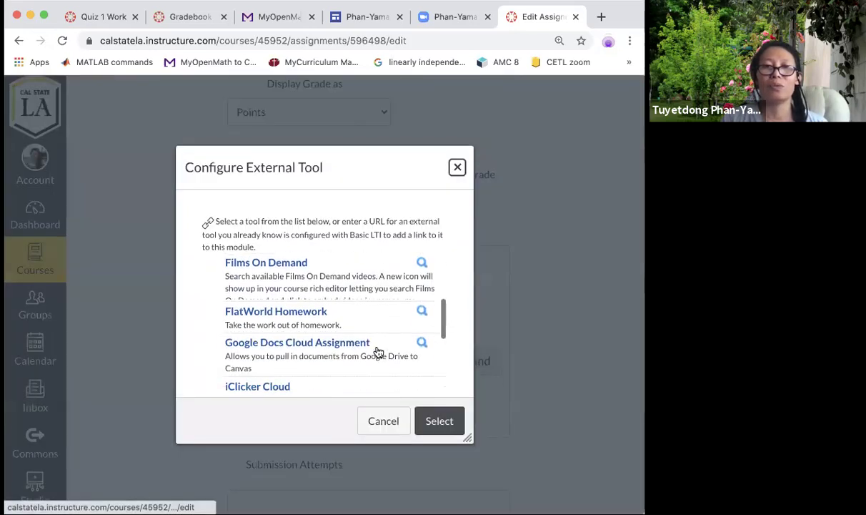
scroll(378, 352, down, 2)
scroll(378, 351, down, 3)
scroll(378, 351, down, 2)
scroll(378, 352, down, 2)
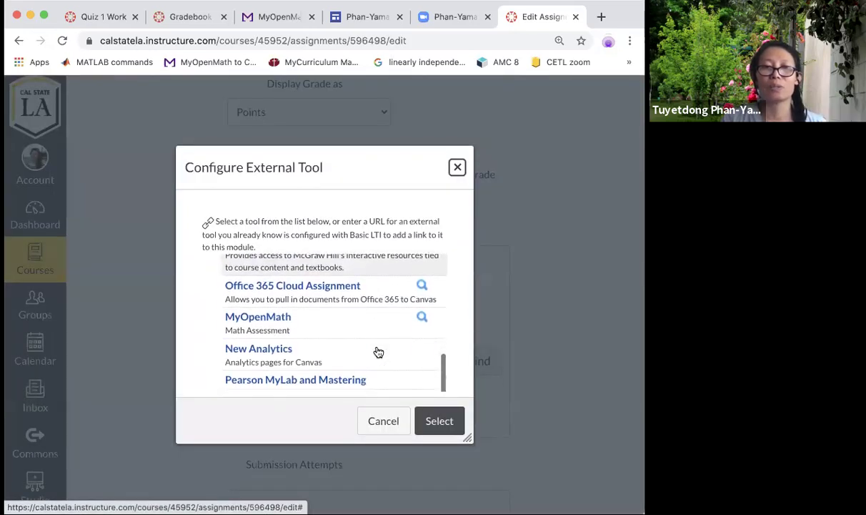
click(278, 321)
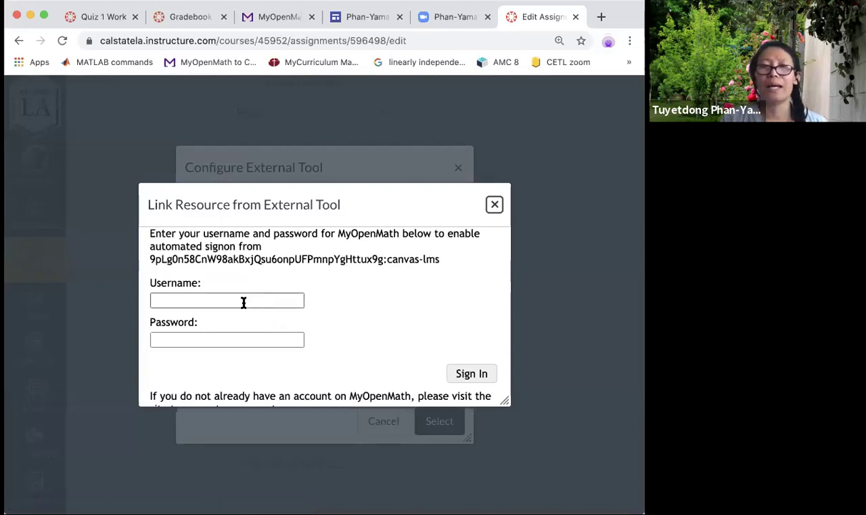
Step: Sign in to MyOpenMath with the account username and password
click(243, 301)
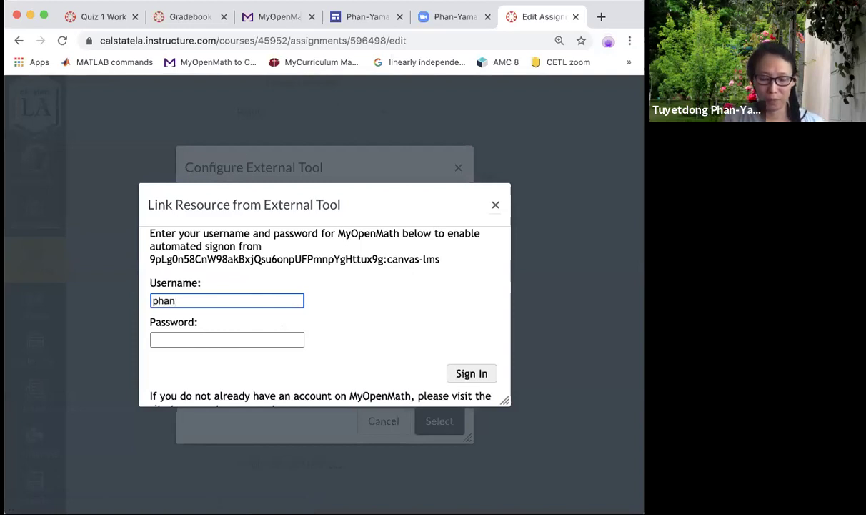
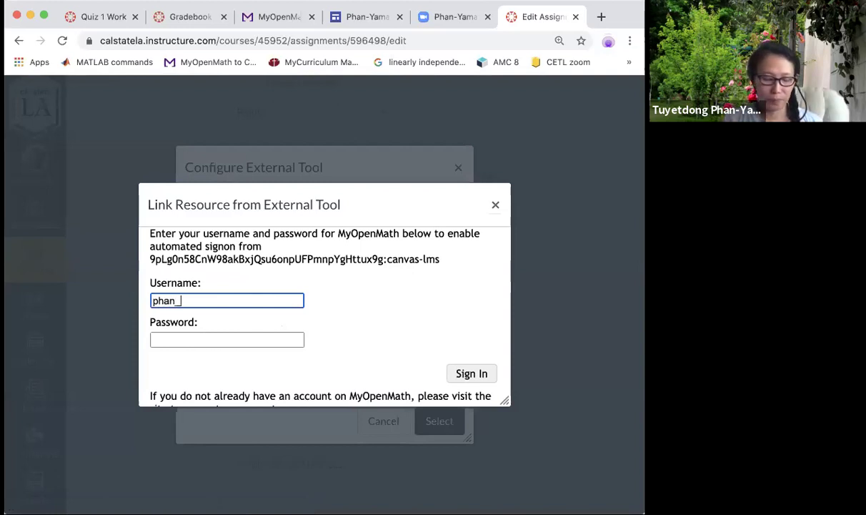
key(Tab)
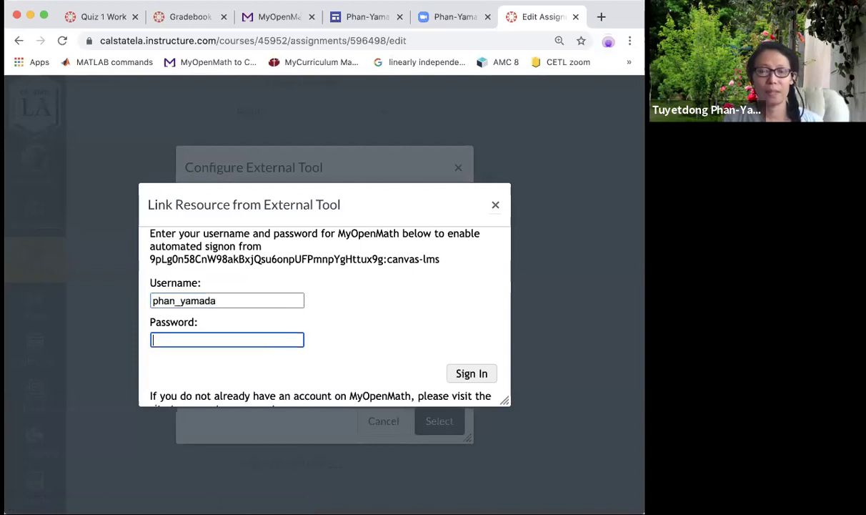
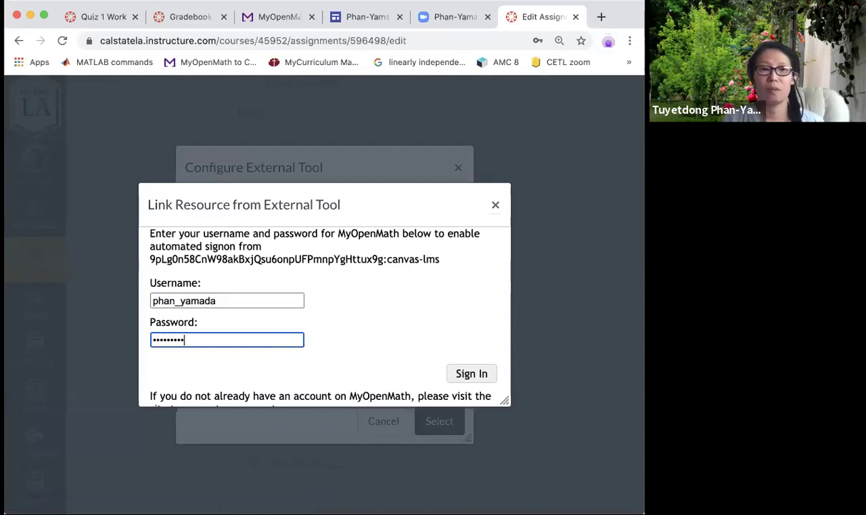
click(472, 373)
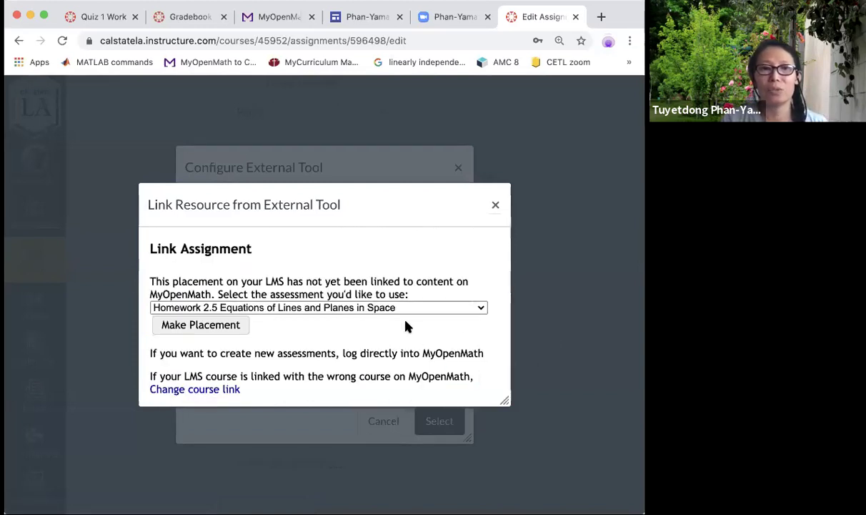
Step: Link MyOpenMath's §3.1 Integration by Parts assessment as the assignment's external tool
click(480, 310)
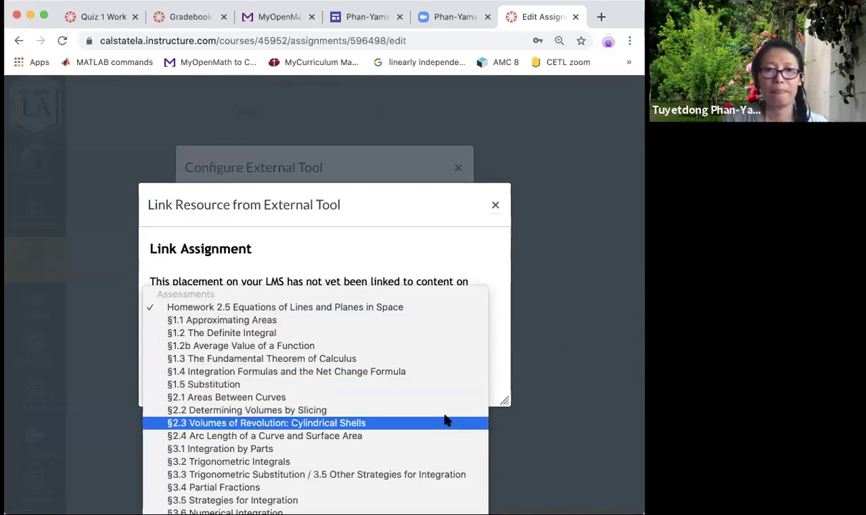
scroll(445, 420, down, 1)
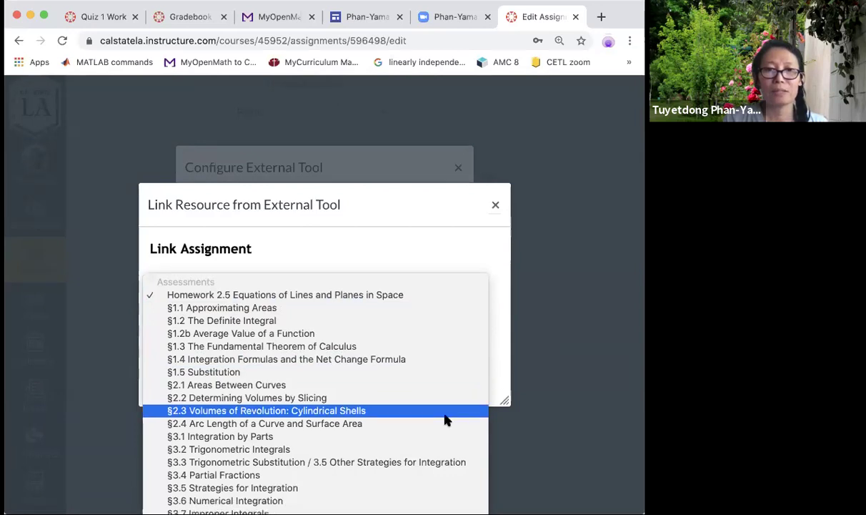
click(390, 442)
click(234, 329)
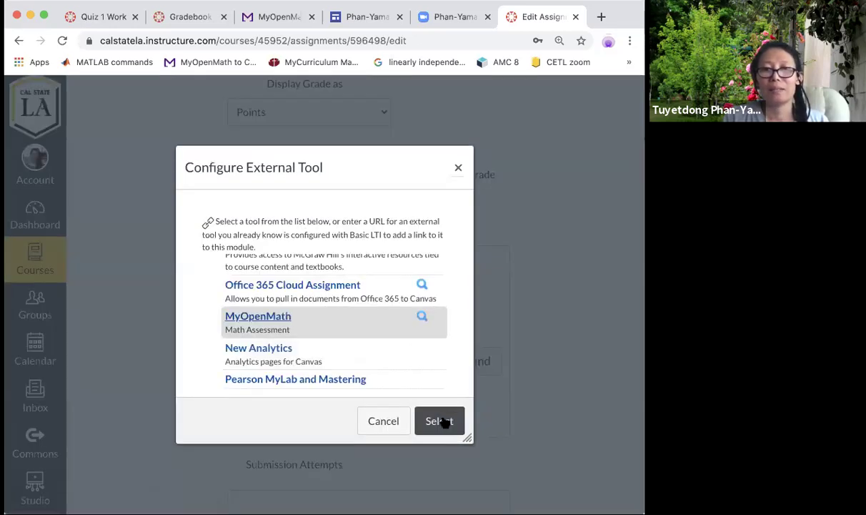
click(443, 422)
Step: Save and publish Integration Review, now launching §3.1 Integration by Parts for 9 points
scroll(529, 429, down, 1)
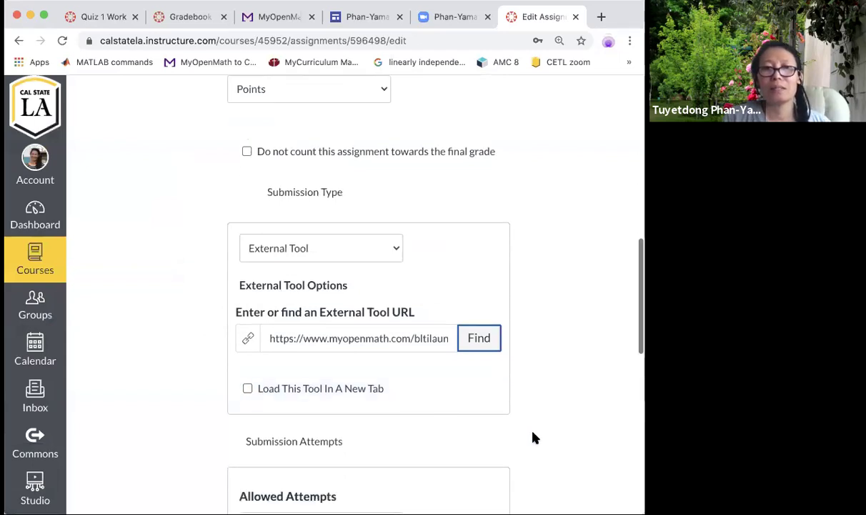
scroll(535, 437, down, 2)
scroll(535, 438, down, 2)
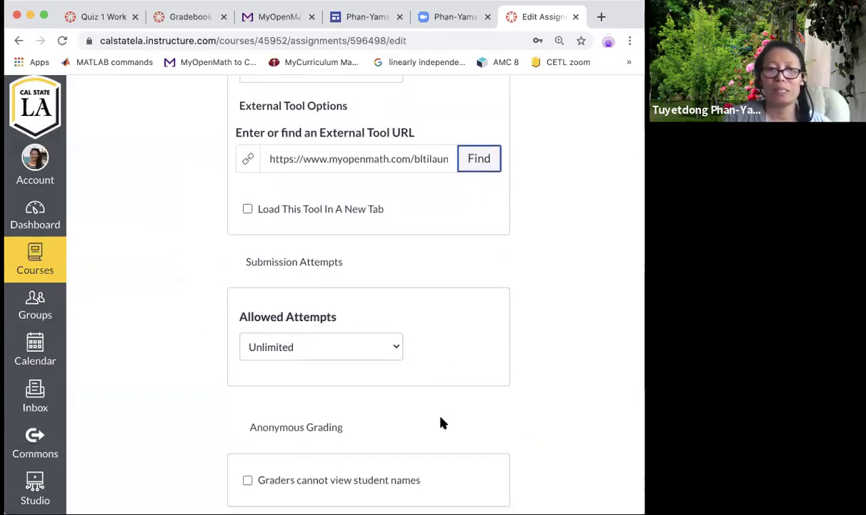
scroll(441, 420, down, 2)
scroll(441, 420, down, 2)
scroll(441, 421, down, 2)
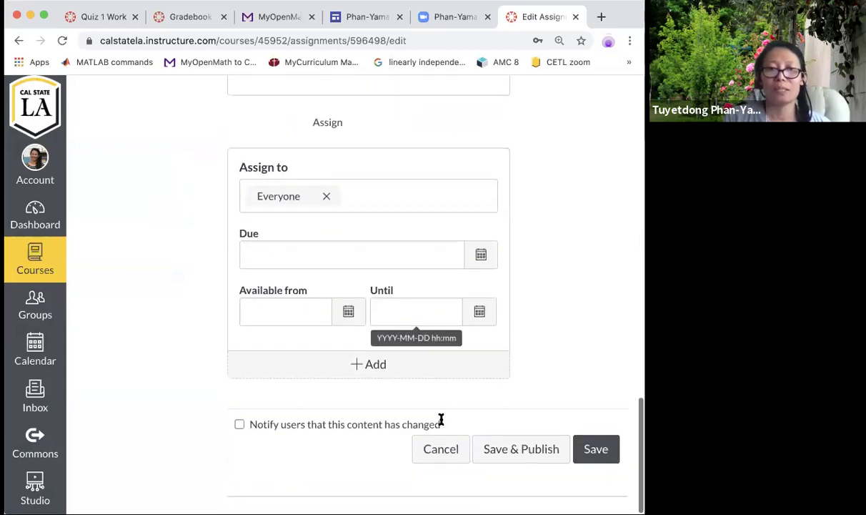
click(532, 455)
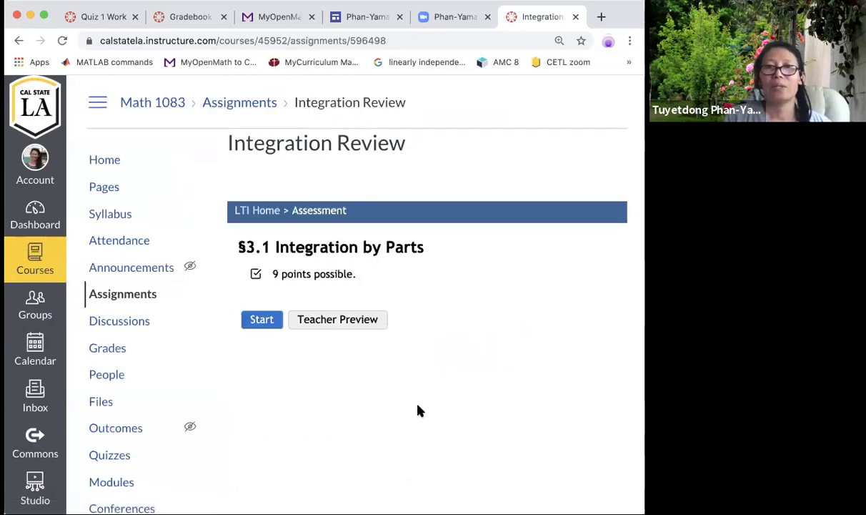
Step: Start the Integration by Parts assessment and step through its questions to Question 8
click(263, 321)
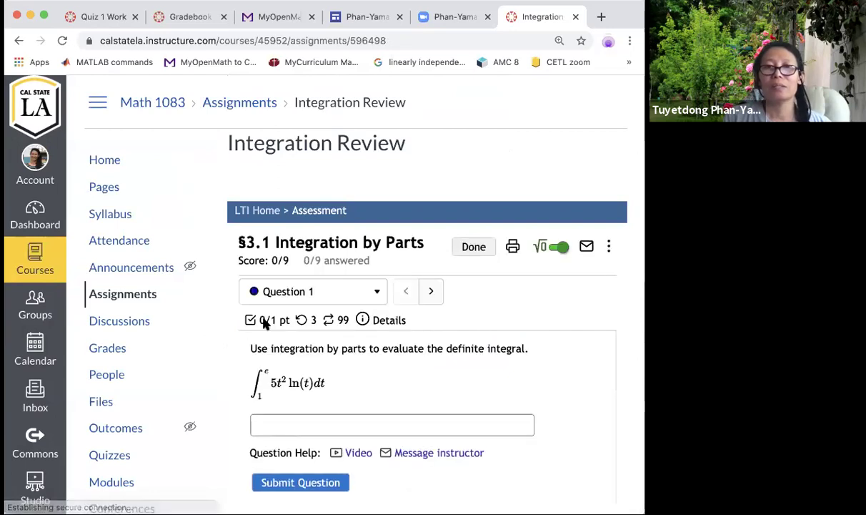
click(431, 292)
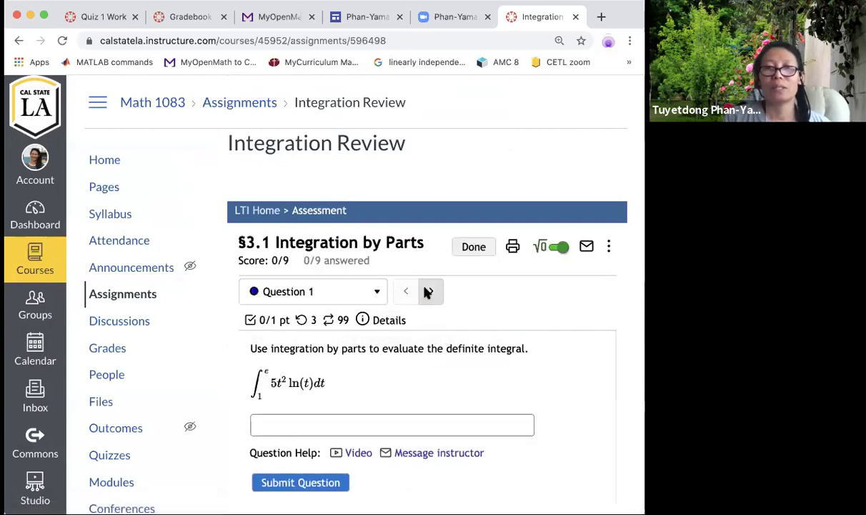
click(428, 293)
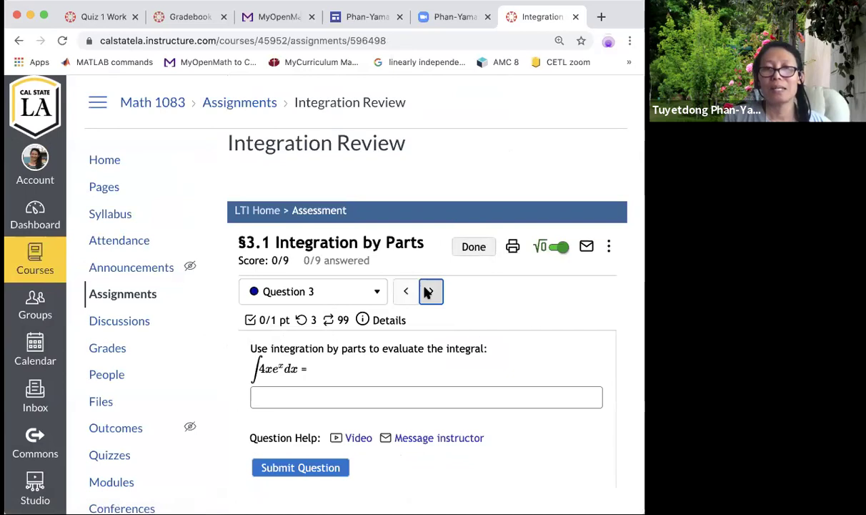
click(427, 293)
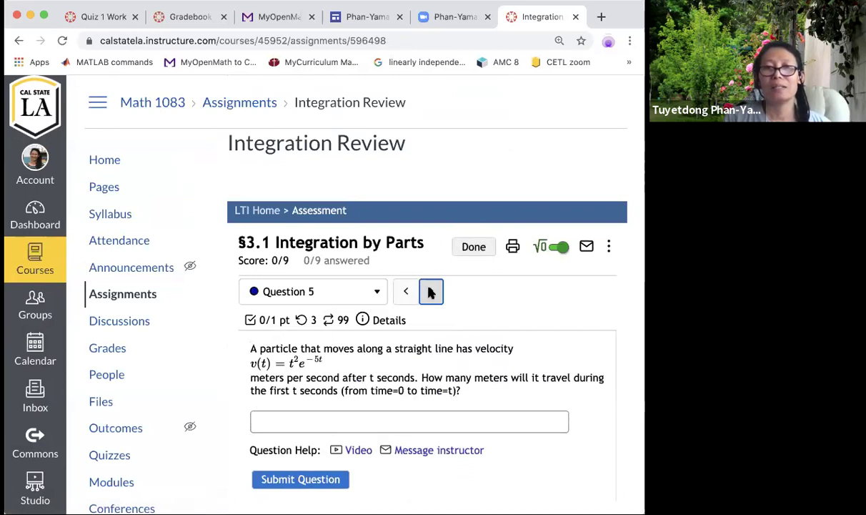
click(431, 292)
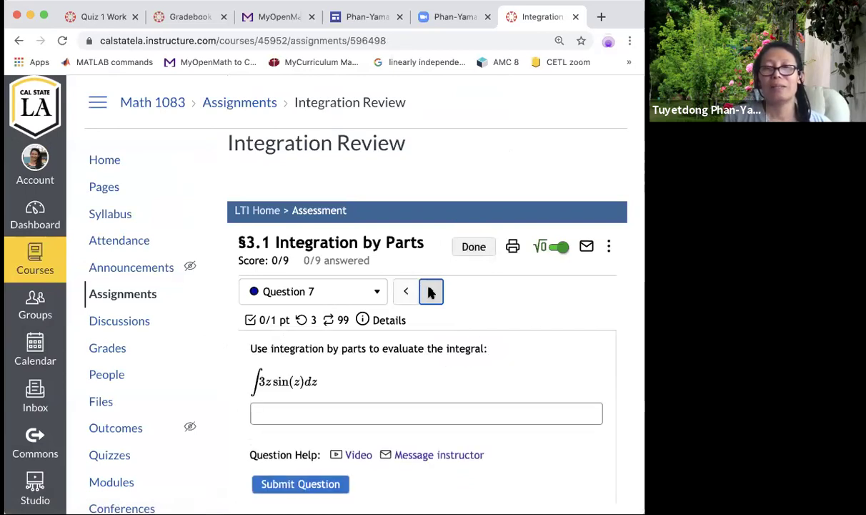
click(431, 292)
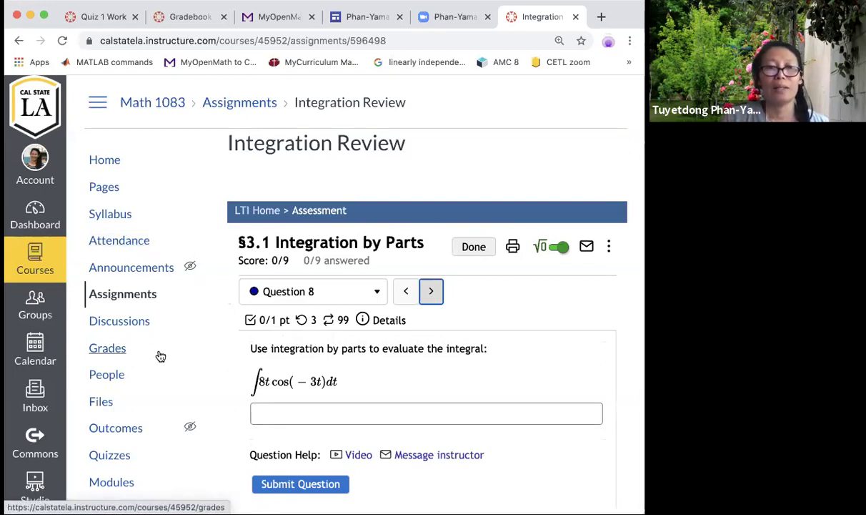
scroll(167, 365, down, 2)
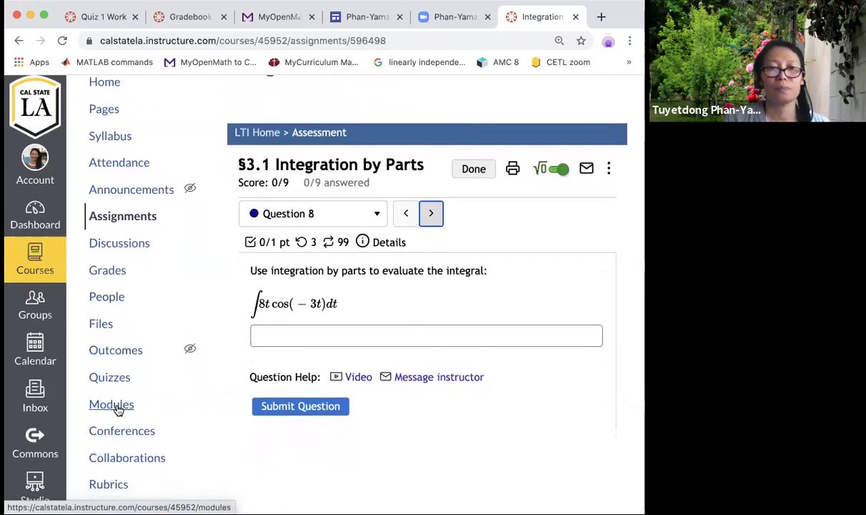
Step: Go to the course Modules page and scroll down to the QUIZ module
click(118, 405)
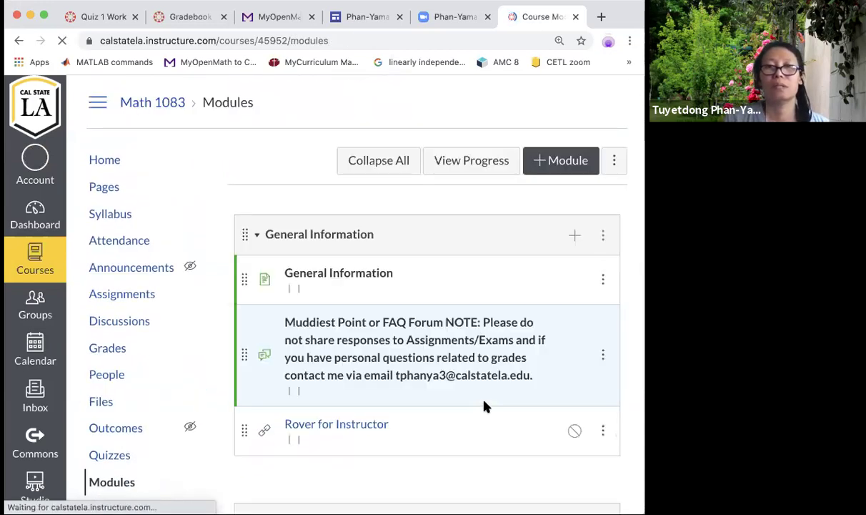
scroll(484, 406, down, 5)
scroll(484, 406, down, 5)
scroll(484, 406, down, 5)
scroll(484, 406, down, 5)
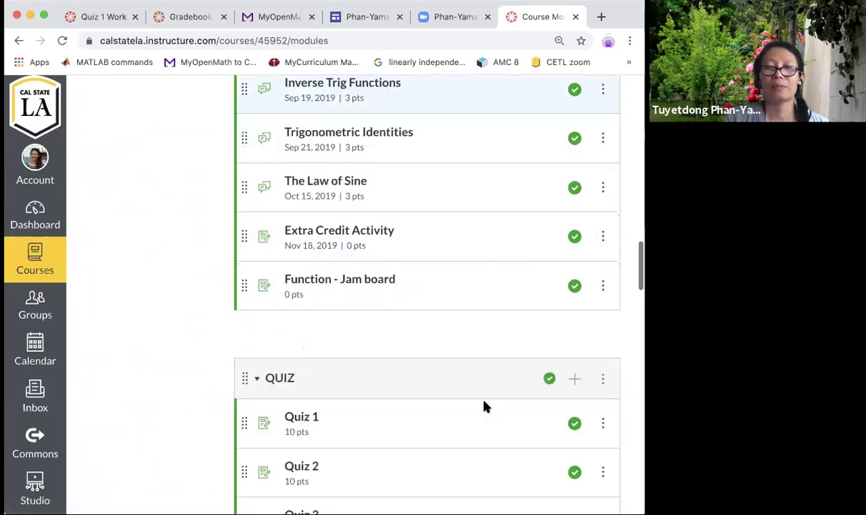
scroll(484, 406, down, 3)
scroll(484, 406, down, 1)
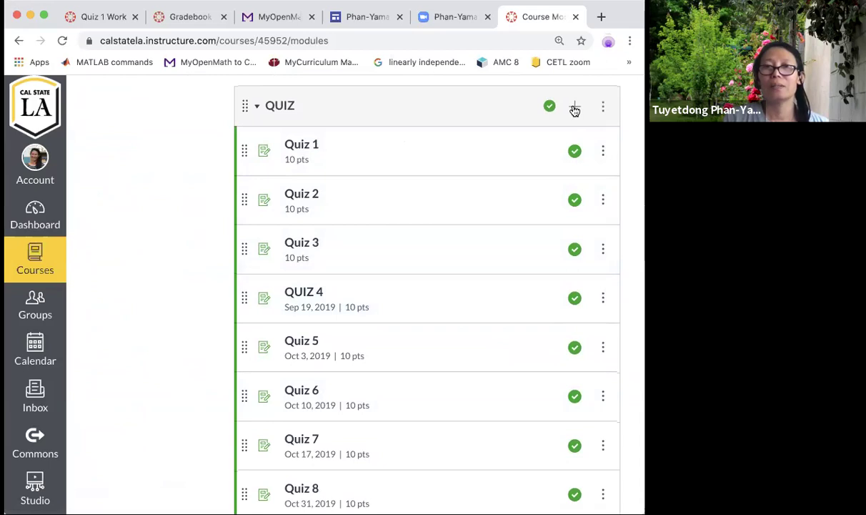
Step: Add a new assignment named 'Integration Review Work' to QUIZ
click(575, 109)
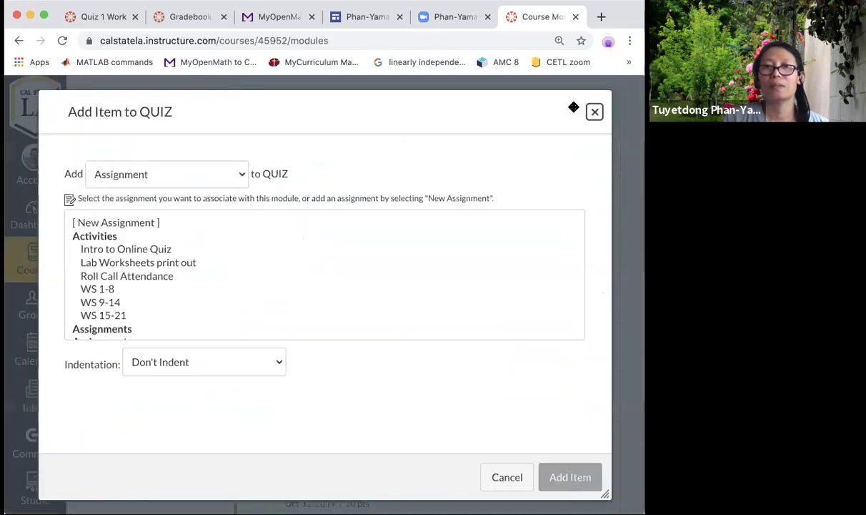
click(140, 224)
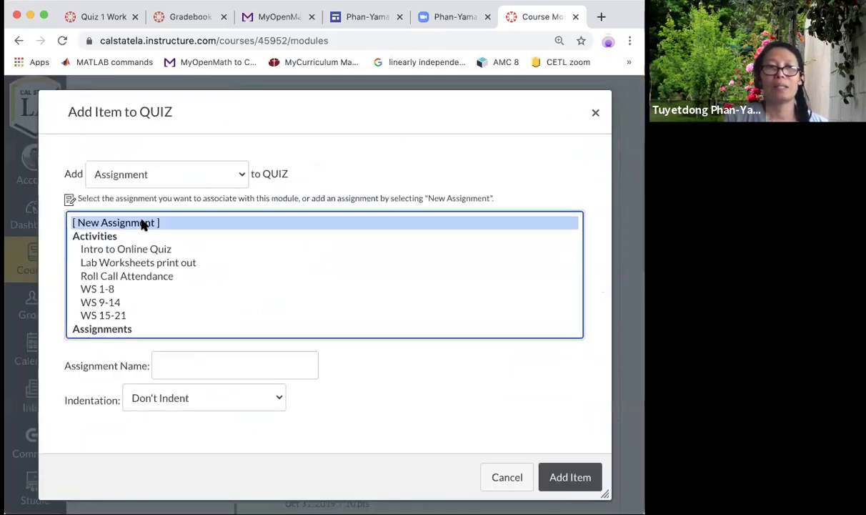
click(226, 252)
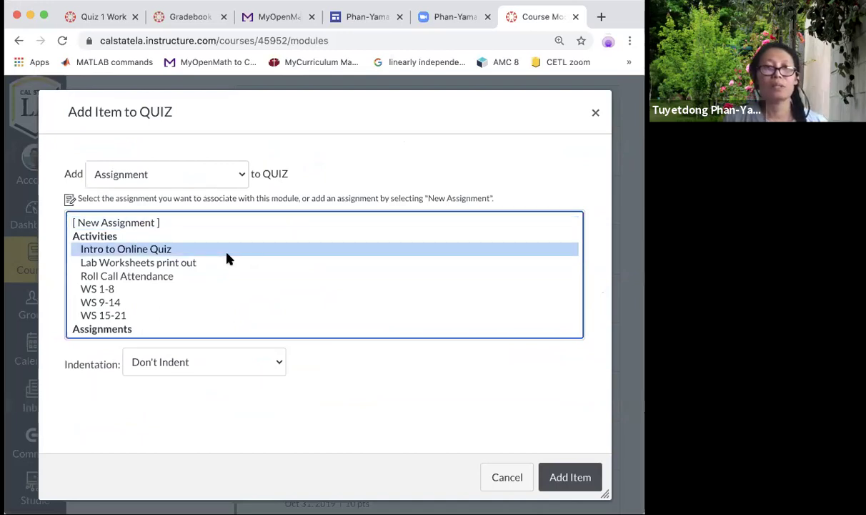
click(143, 223)
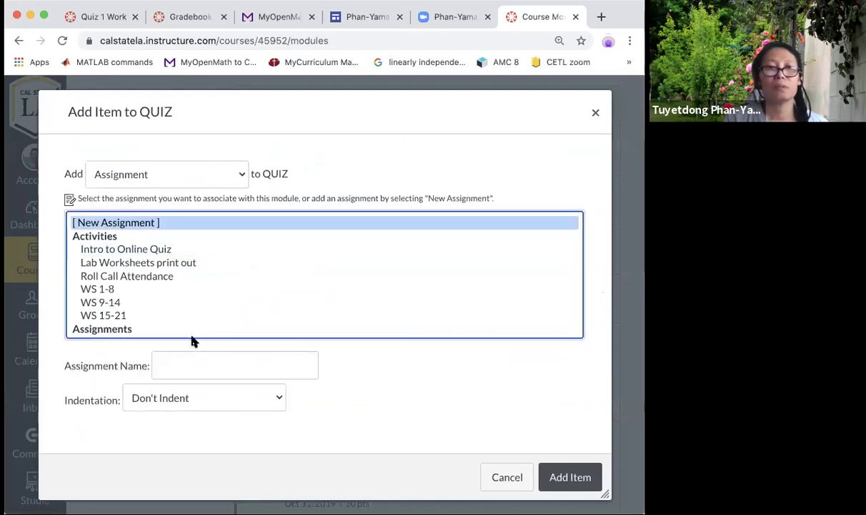
click(186, 362)
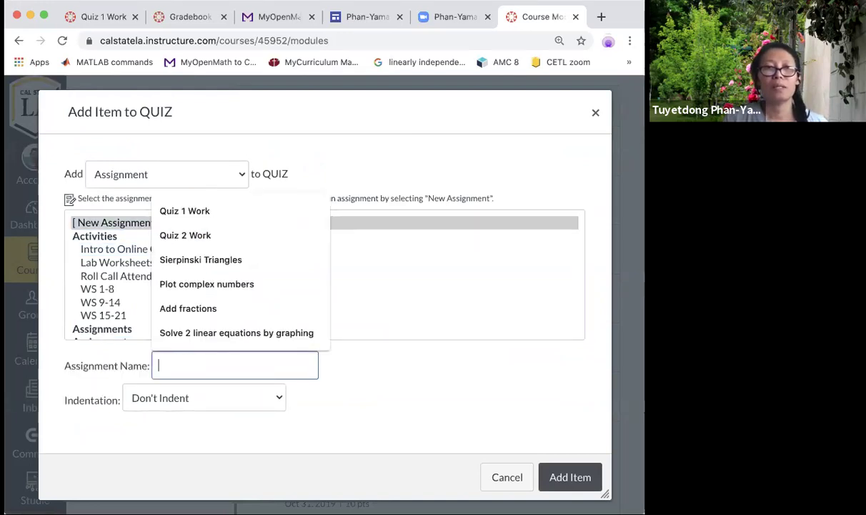
text(Integration Review)
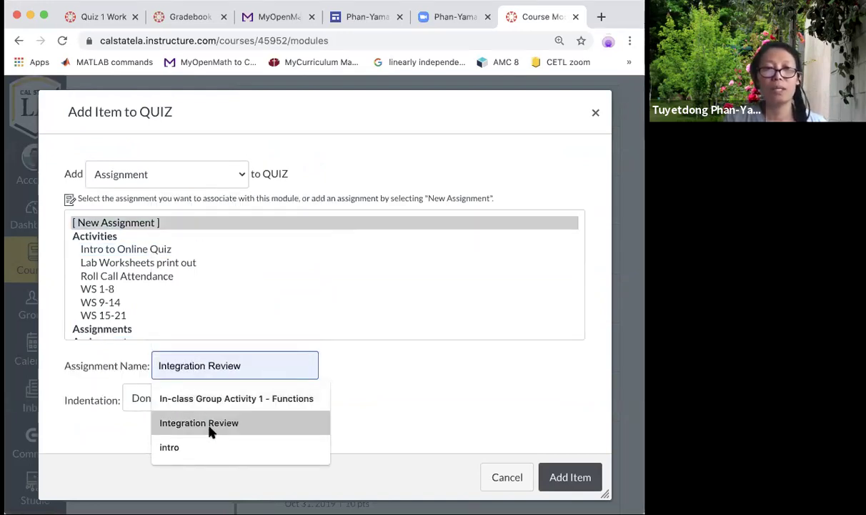
click(207, 425)
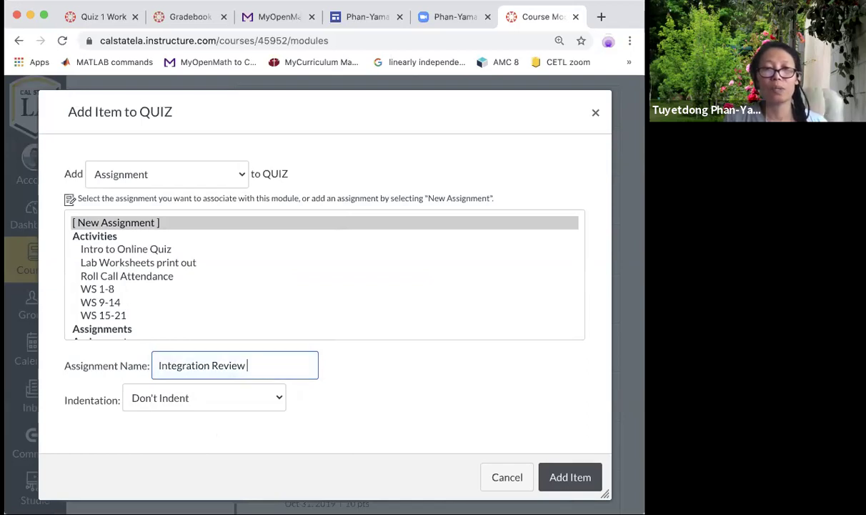
text(k)
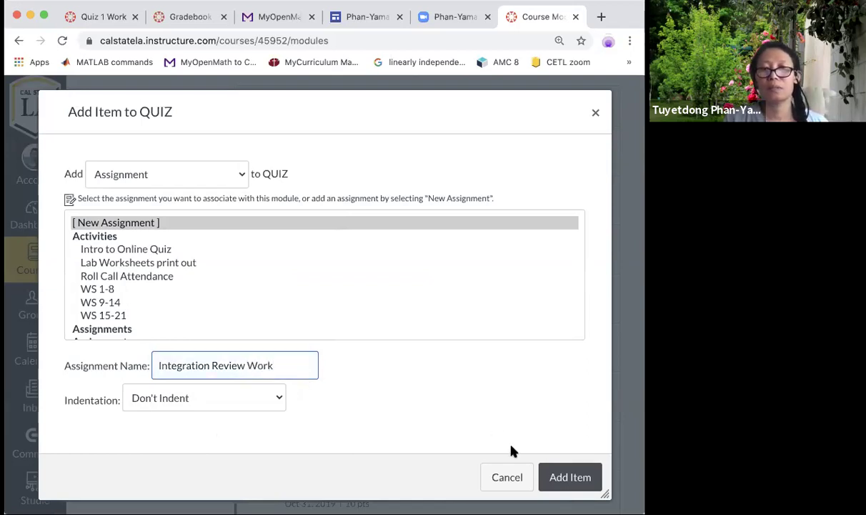
click(555, 476)
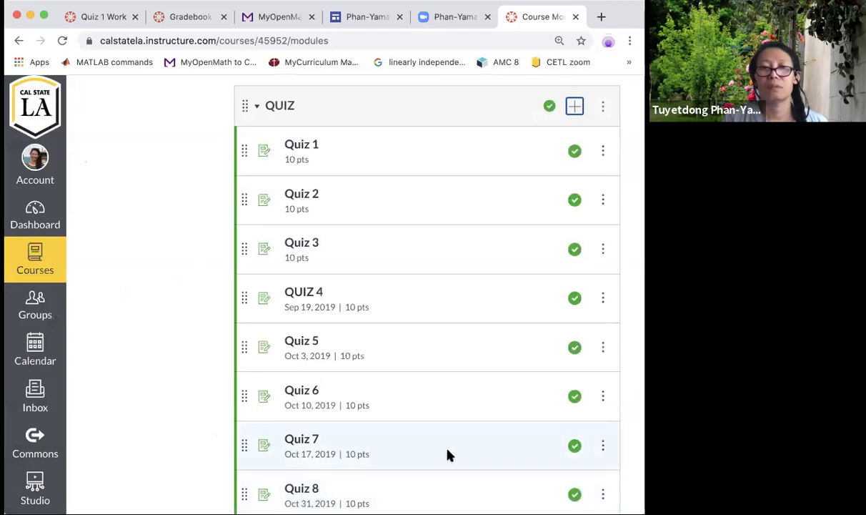
Step: Open the Integration Review Work assignment for editing
scroll(448, 455, down, 2)
scroll(448, 454, down, 3)
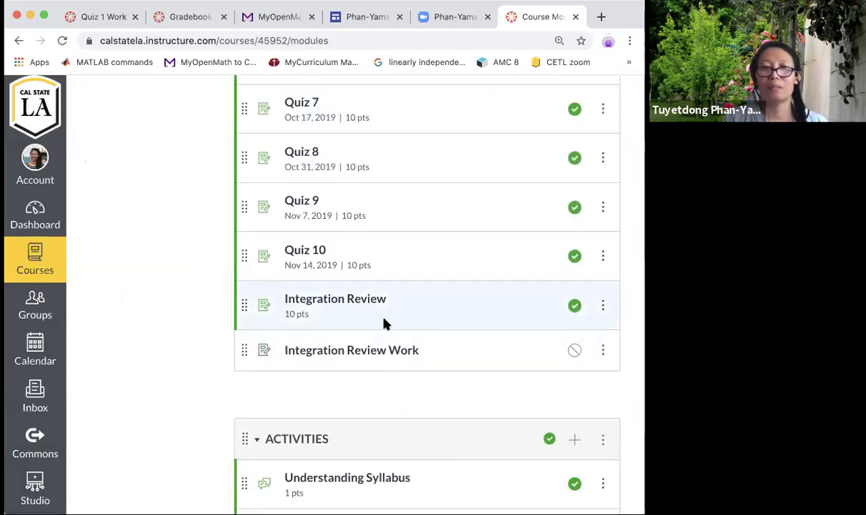
click(369, 352)
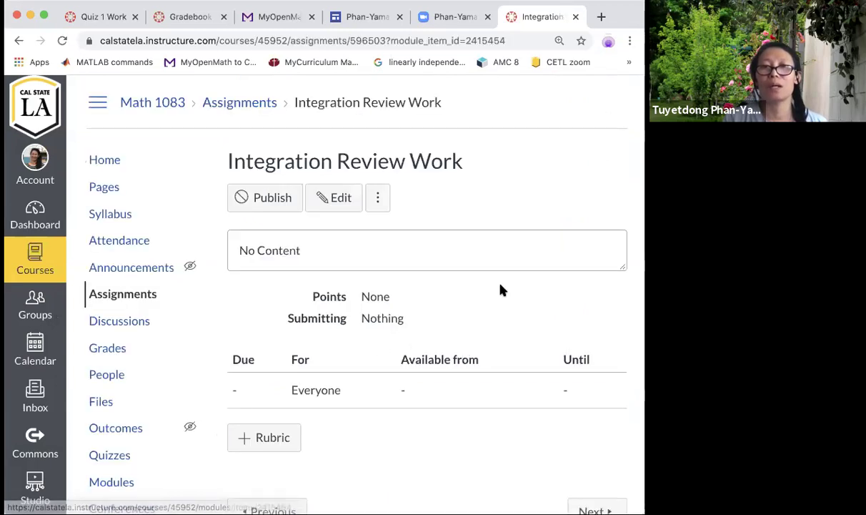
click(342, 200)
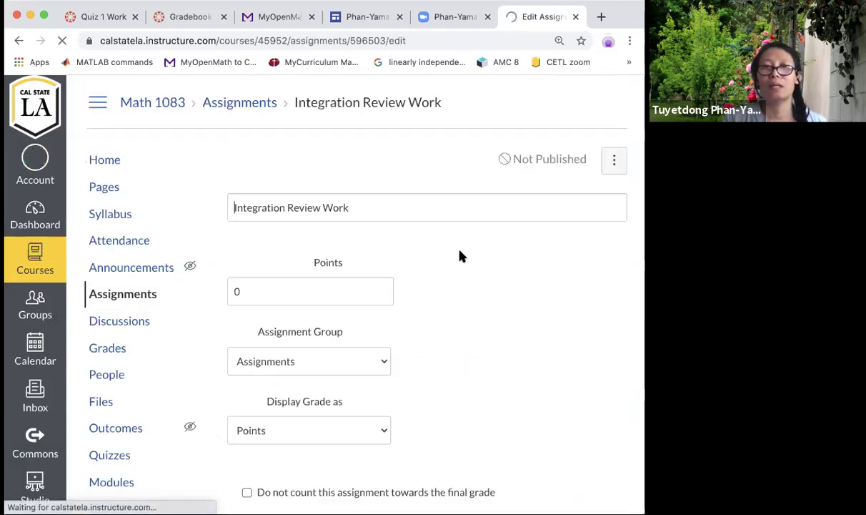
Step: Write the description 'Save your work as pdf file and submit here.'
click(291, 323)
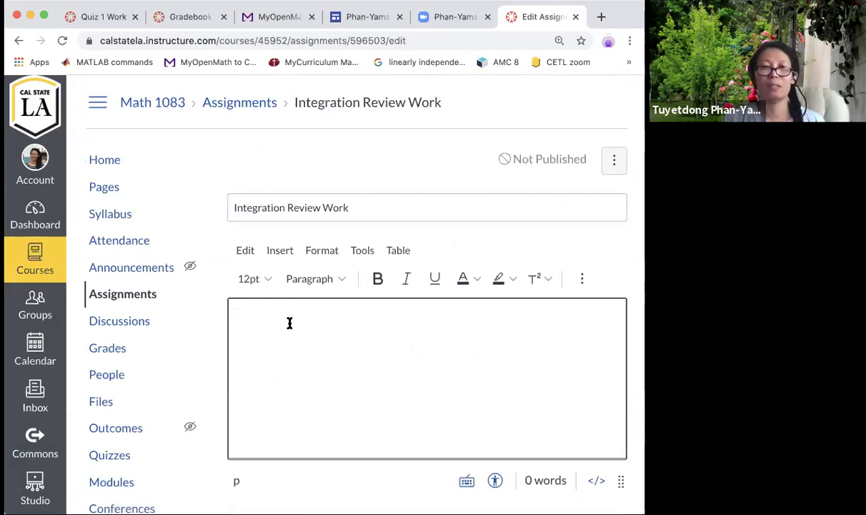
text(Save )
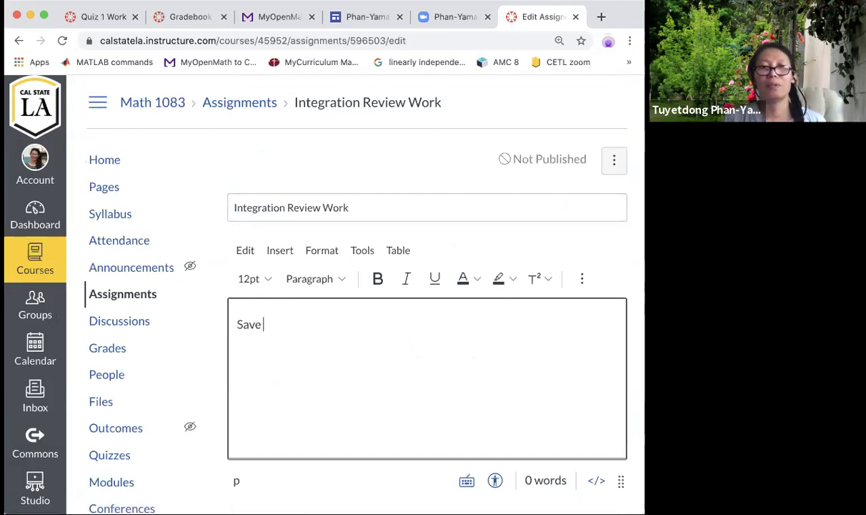
text(your work as )
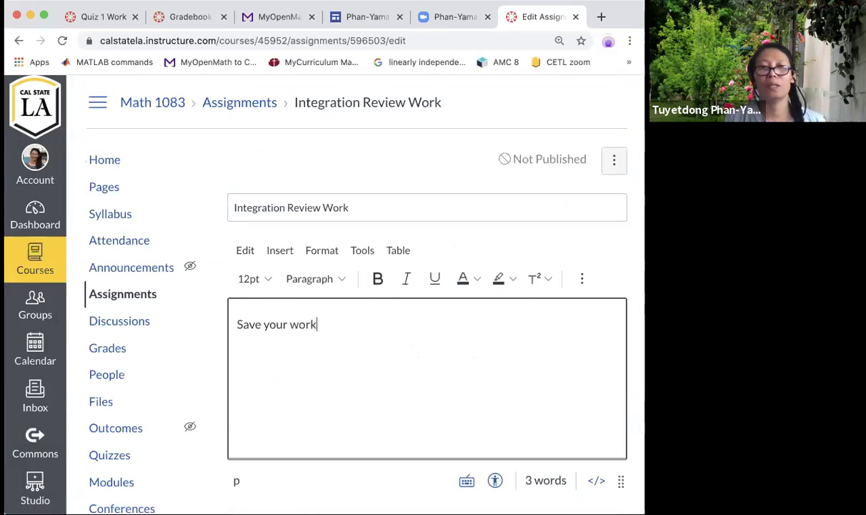
text(pdf ile)
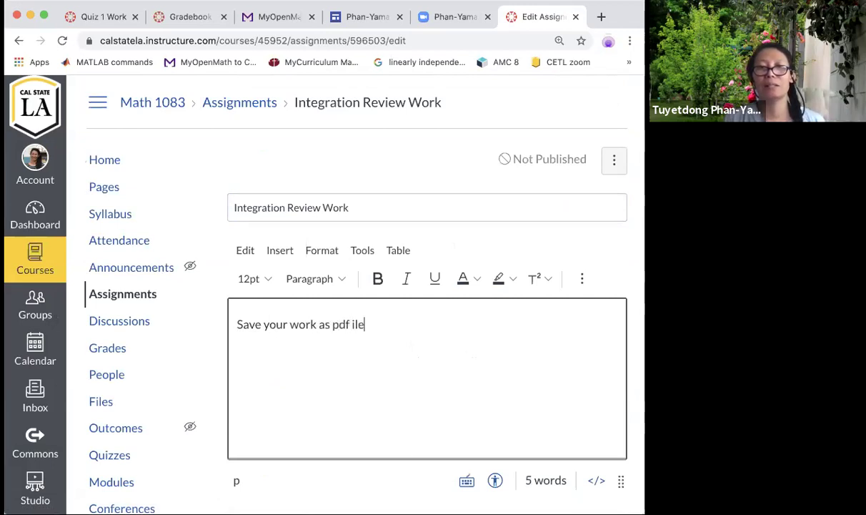
key(BackSpace)
key(BackSpace)
key(BackSpace)
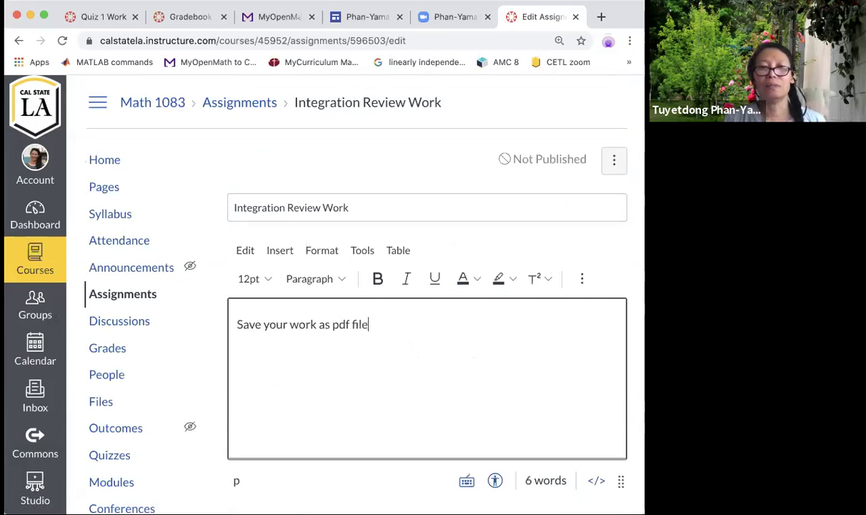
text(mite)
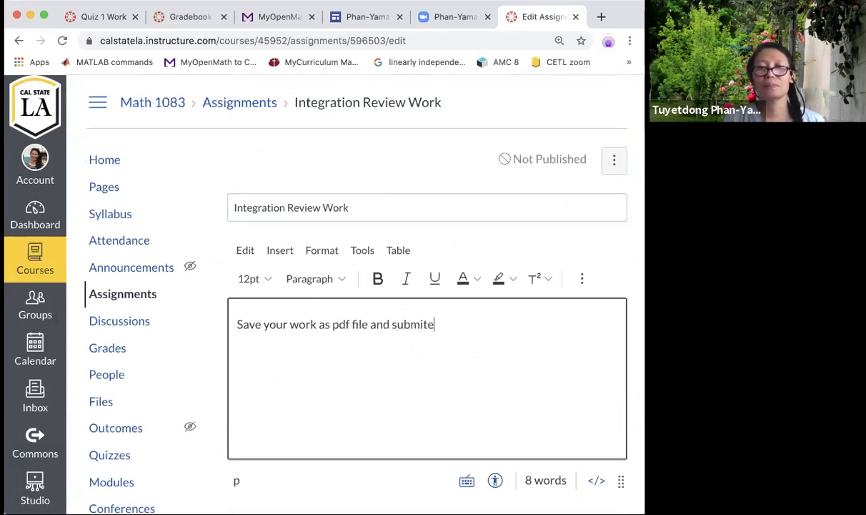
key(BackSpace)
text(her.)
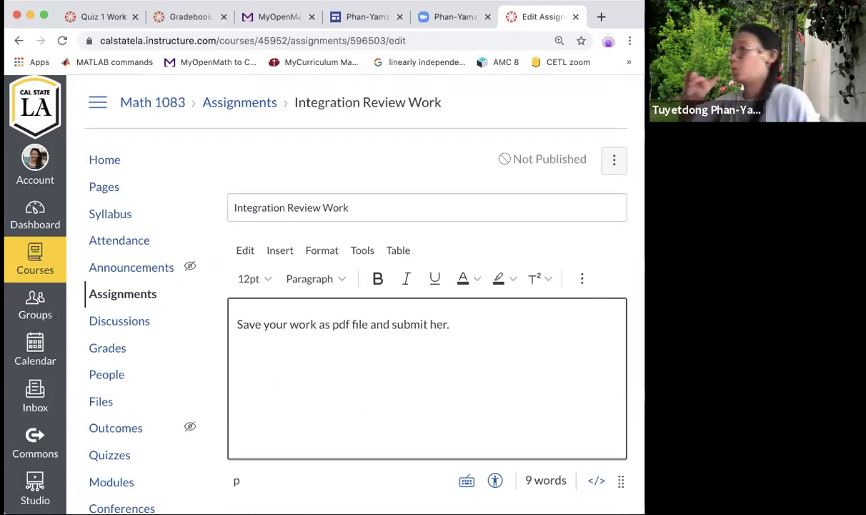
key(BackSpace)
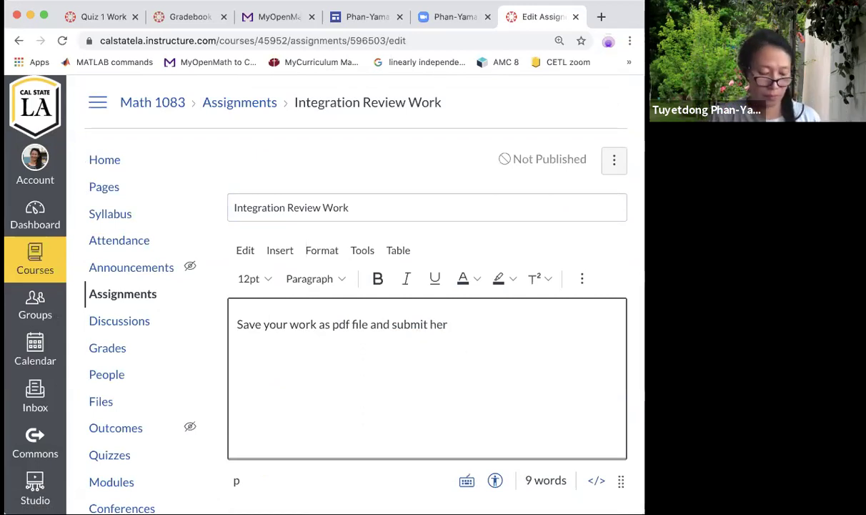
text(e.)
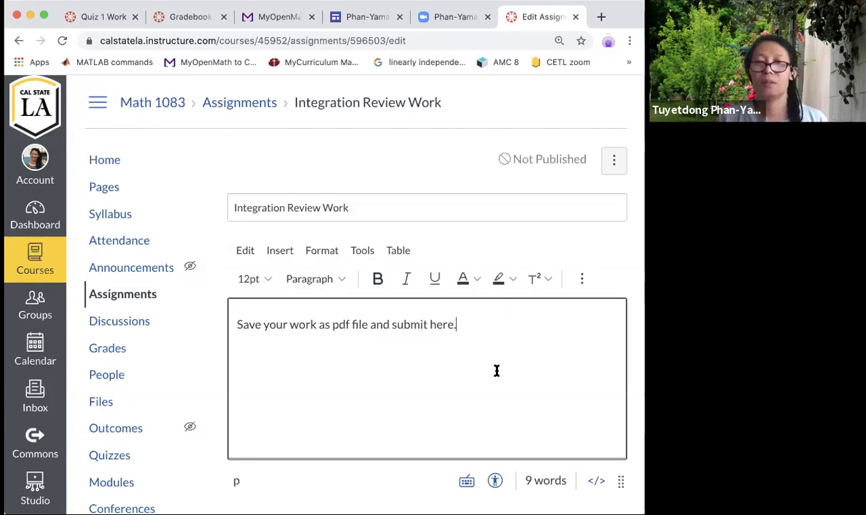
Step: Set submission type to Online with File Uploads restricted to pdf files
scroll(465, 350, down, 5)
scroll(458, 356, down, 2)
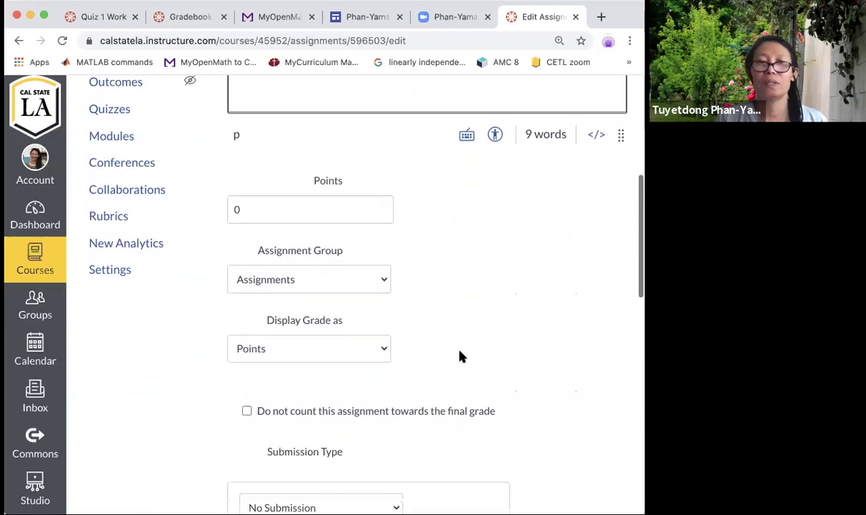
scroll(452, 354, down, 2)
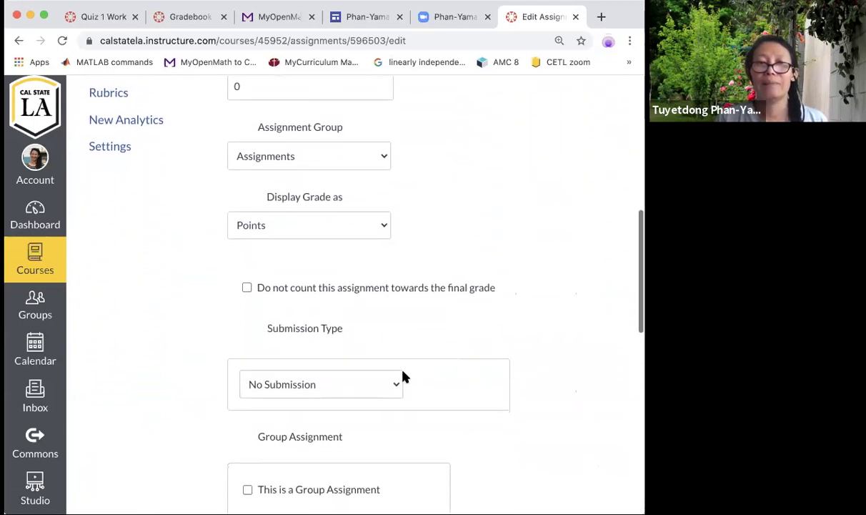
click(392, 386)
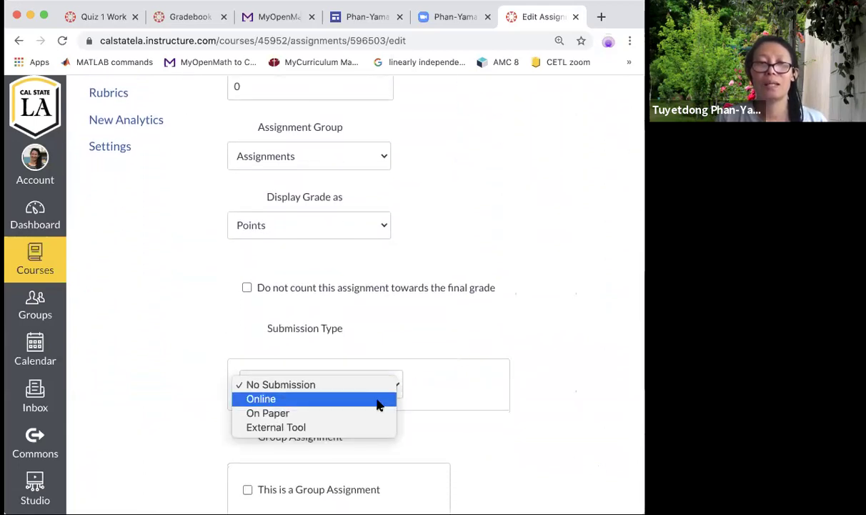
click(379, 405)
scroll(370, 437, down, 3)
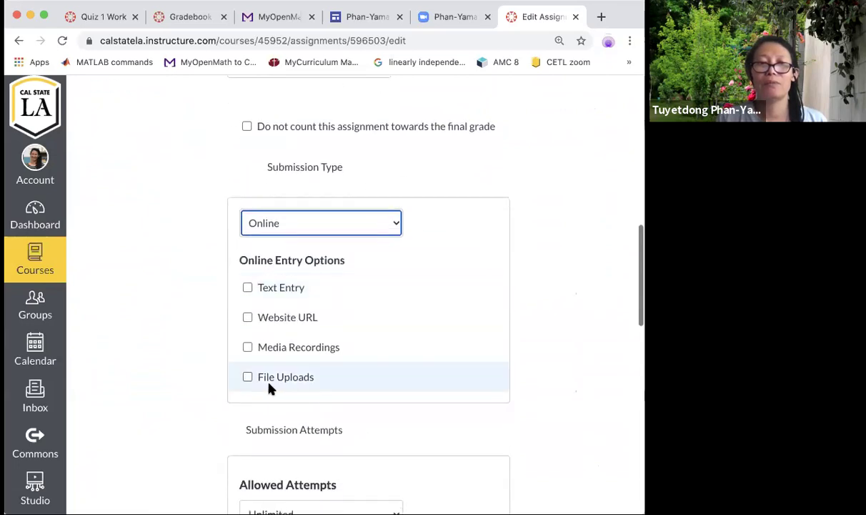
click(247, 377)
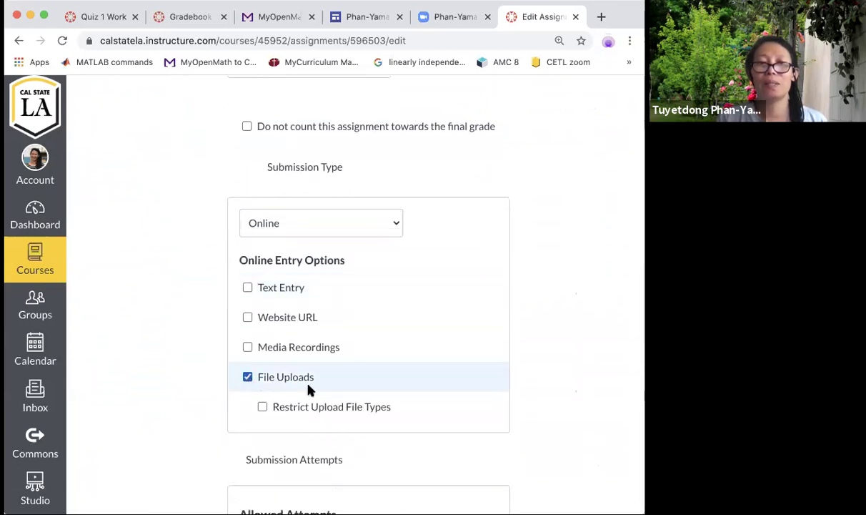
click(262, 407)
click(290, 435)
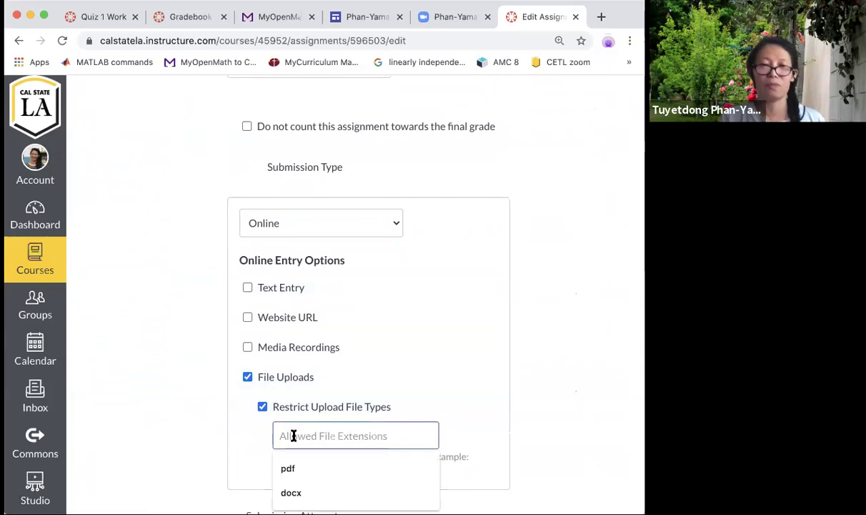
click(289, 468)
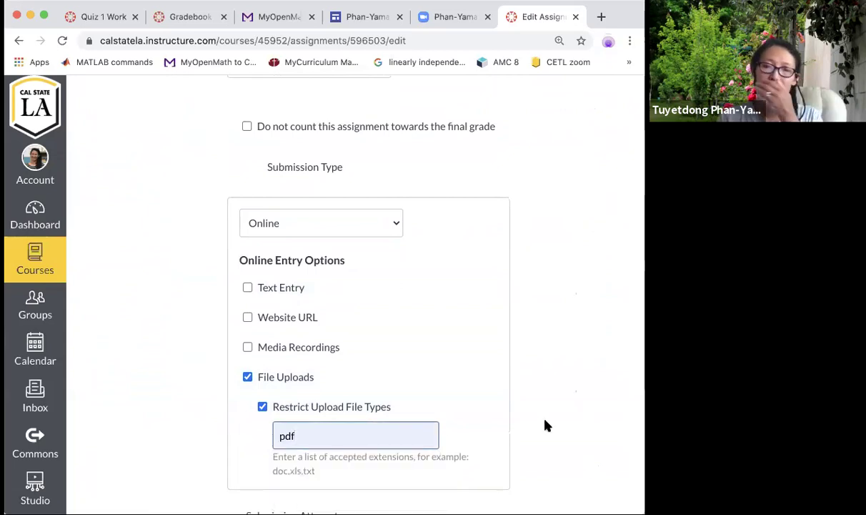
Step: Save and publish Integration Review Work
scroll(544, 423, down, 5)
scroll(545, 425, down, 1)
scroll(545, 425, down, 2)
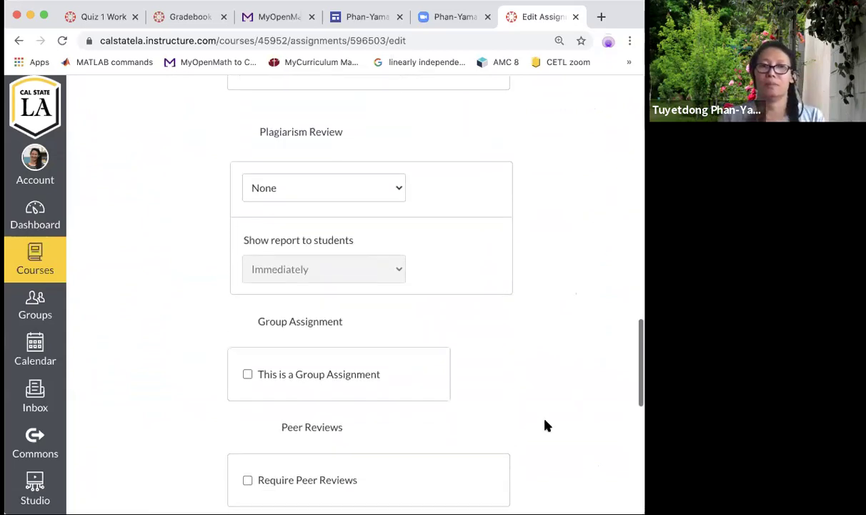
scroll(544, 425, down, 3)
scroll(544, 426, down, 3)
scroll(523, 418, down, 1)
scroll(524, 418, down, 2)
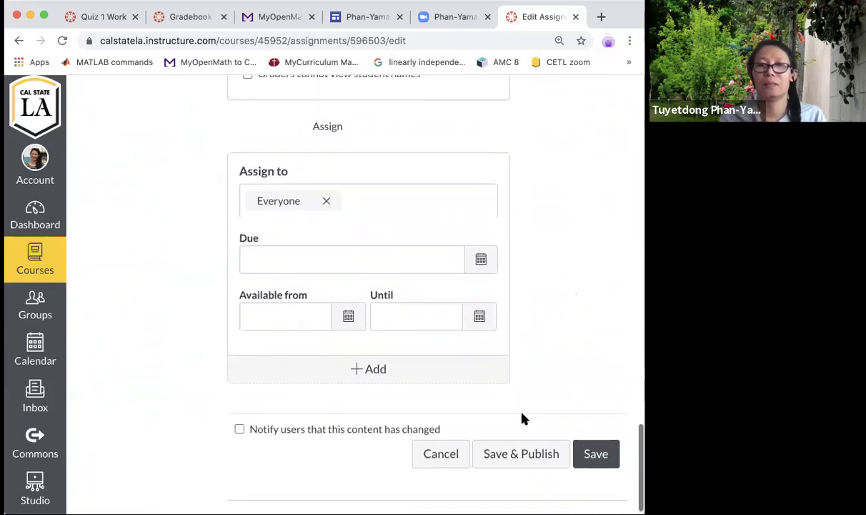
click(524, 448)
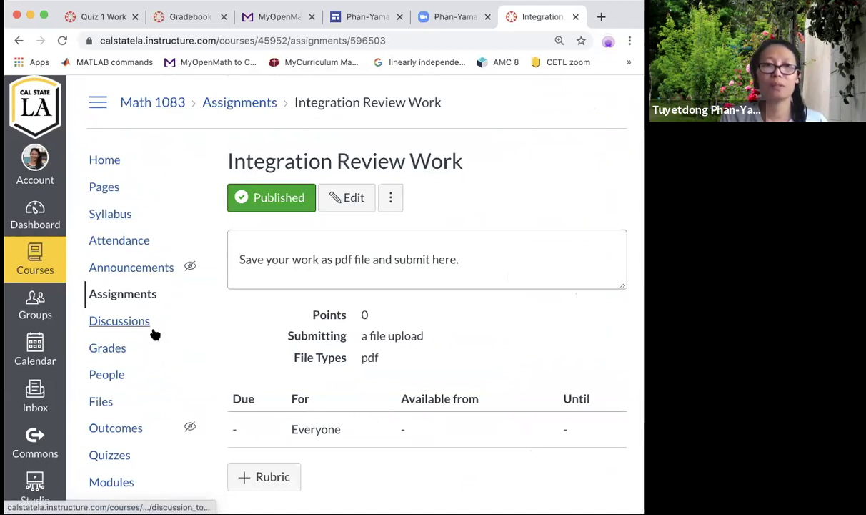
Step: Return to Modules and check QUIZ lists Integration Review Work published at 0 pts
scroll(143, 382, down, 2)
click(114, 400)
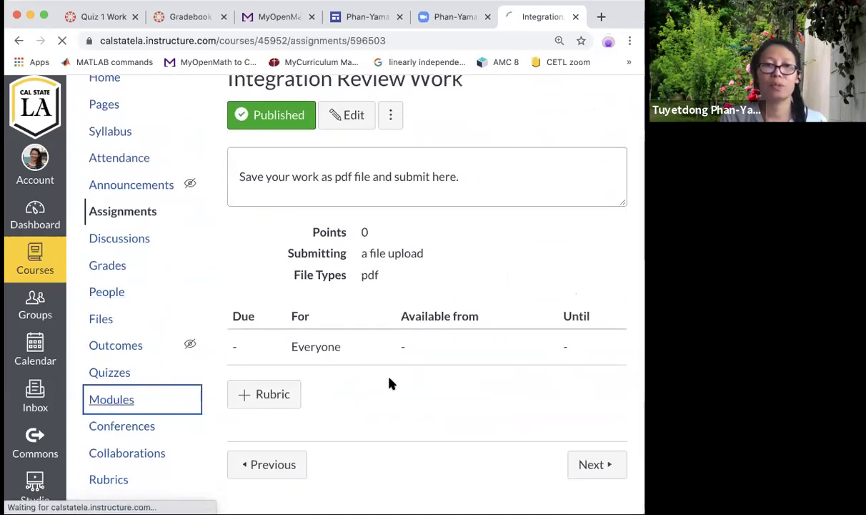
scroll(529, 395, down, 5)
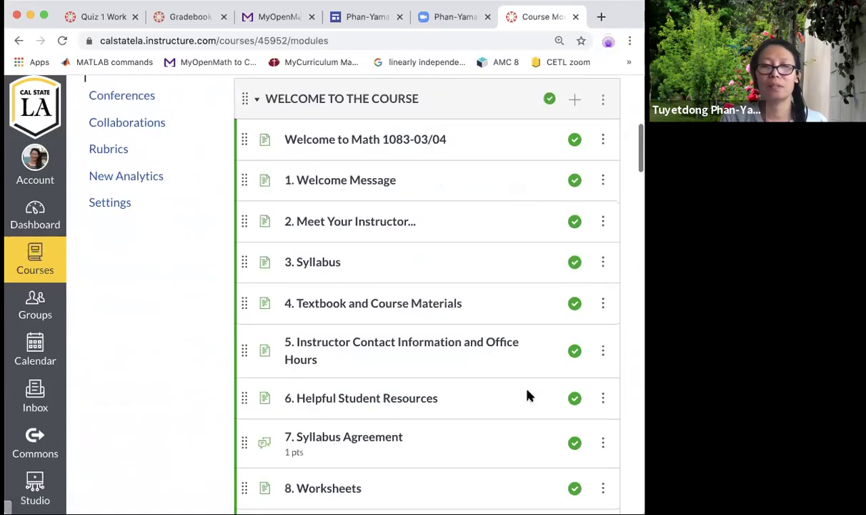
scroll(529, 395, down, 5)
scroll(529, 395, down, 5)
scroll(529, 395, down, 5)
scroll(529, 395, down, 3)
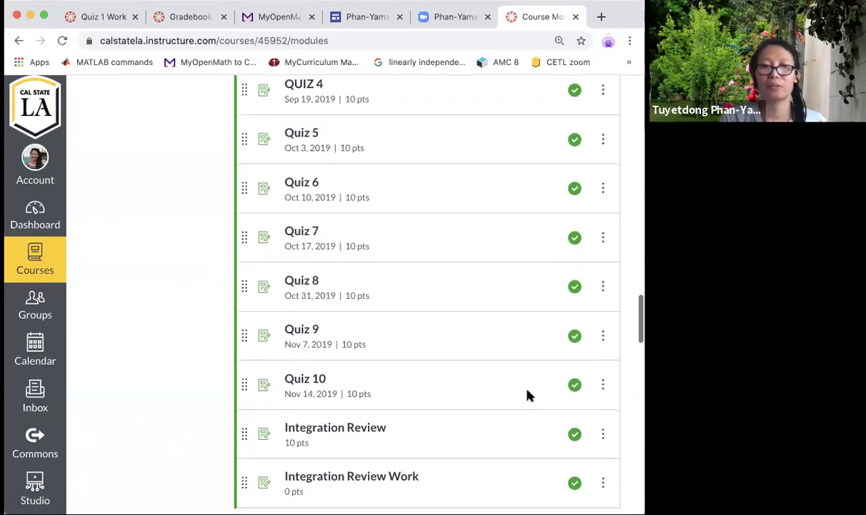
scroll(529, 395, down, 1)
scroll(529, 395, up, 2)
scroll(429, 404, down, 3)
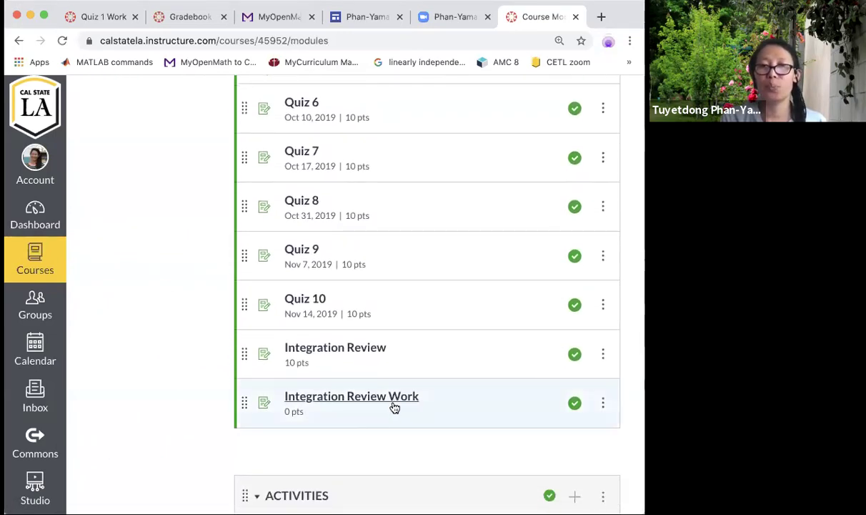